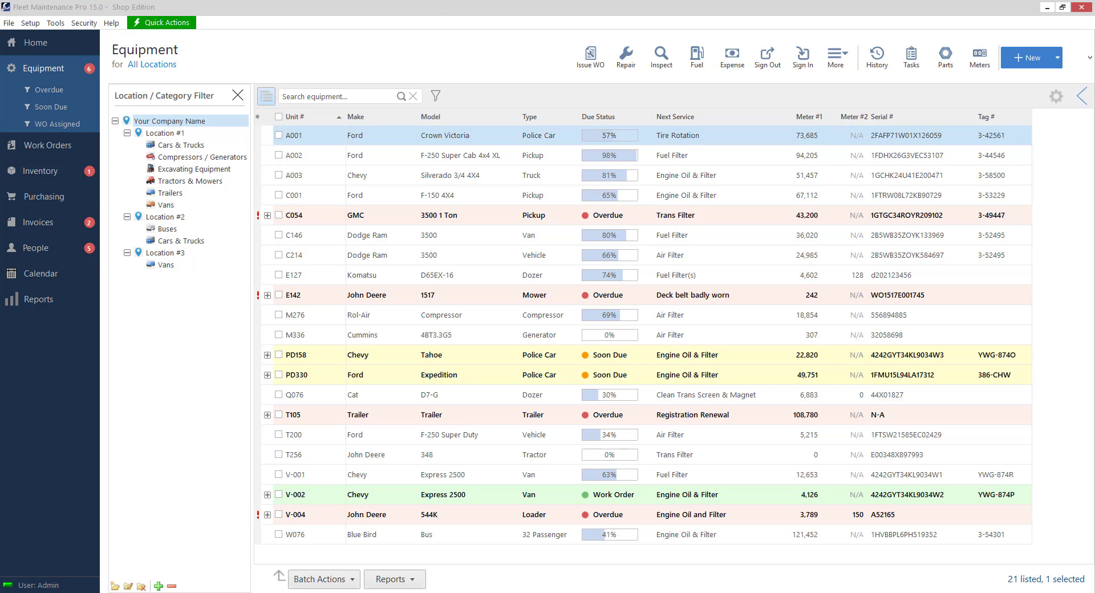
Step: Start a new equipment record from the Equipment list and enter '001 New Equipment' as Unit #
click(45, 47)
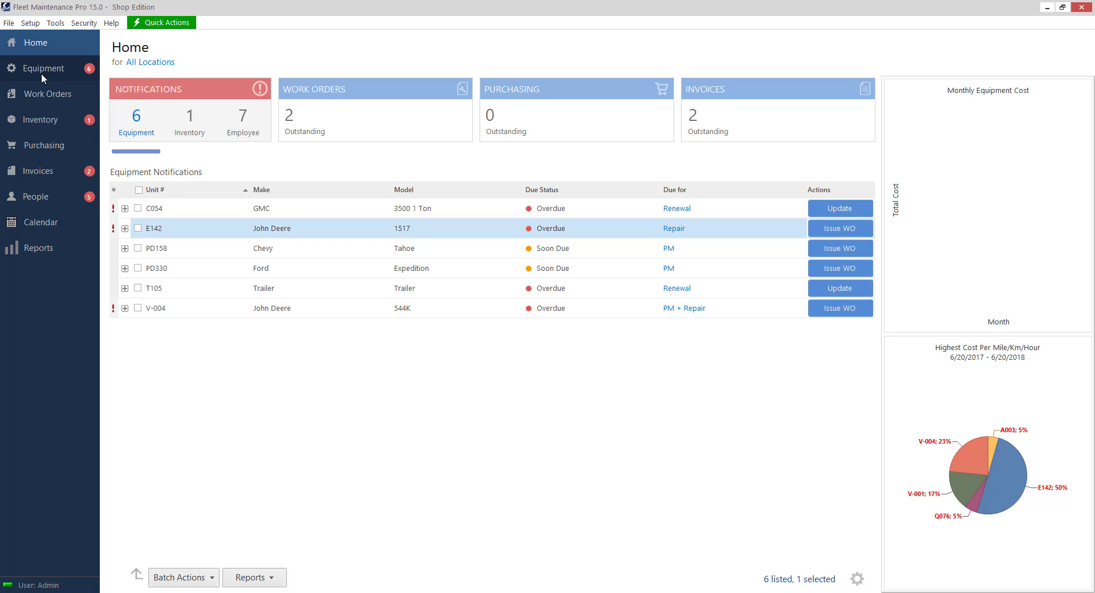
click(41, 73)
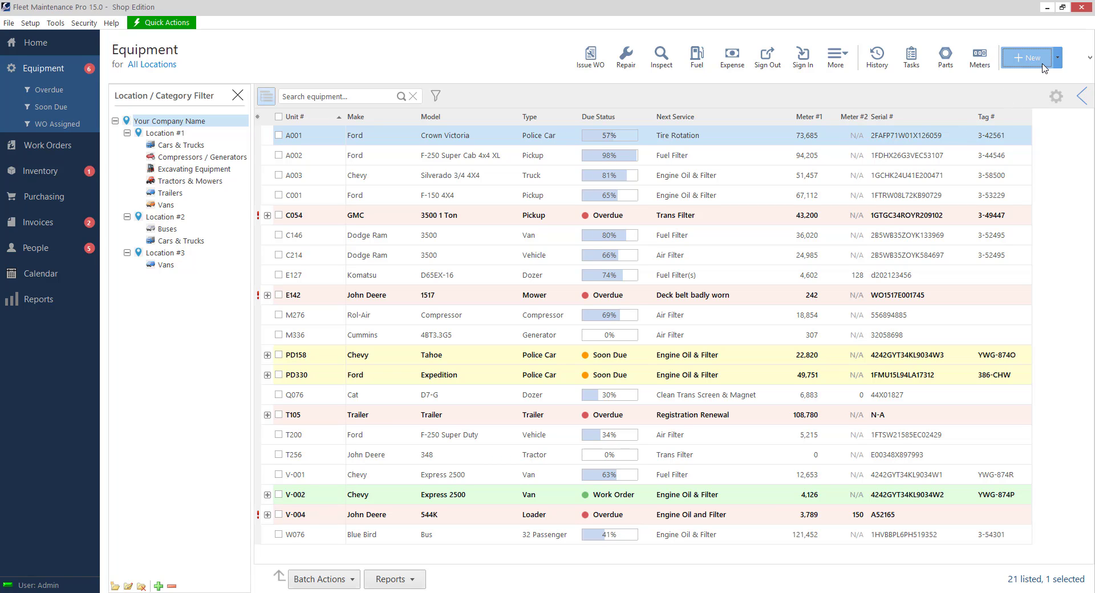
click(1027, 57)
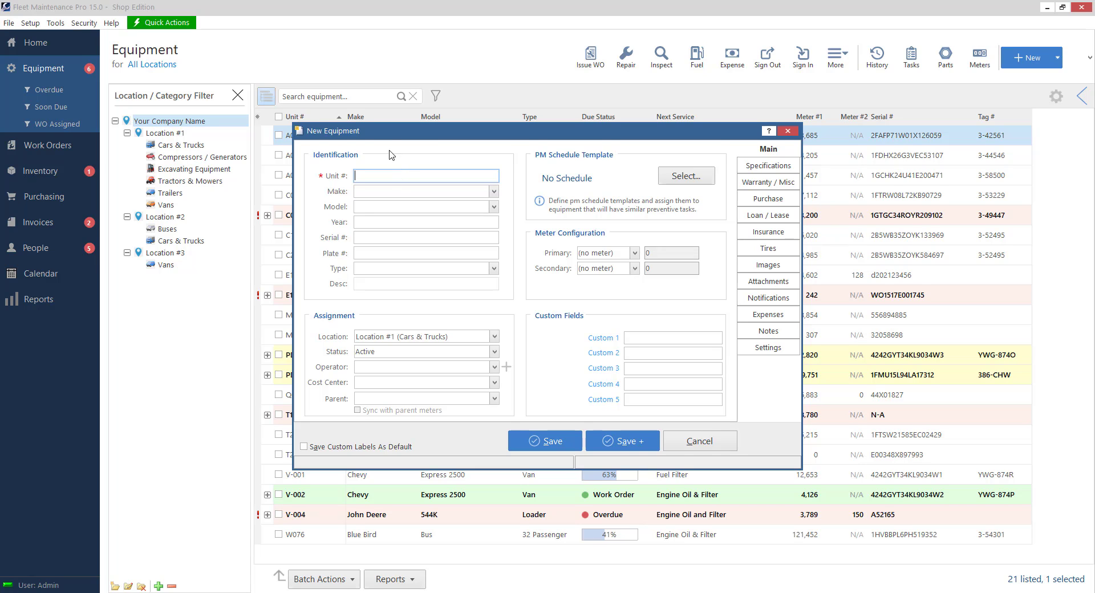
drag(387, 134, 442, 131)
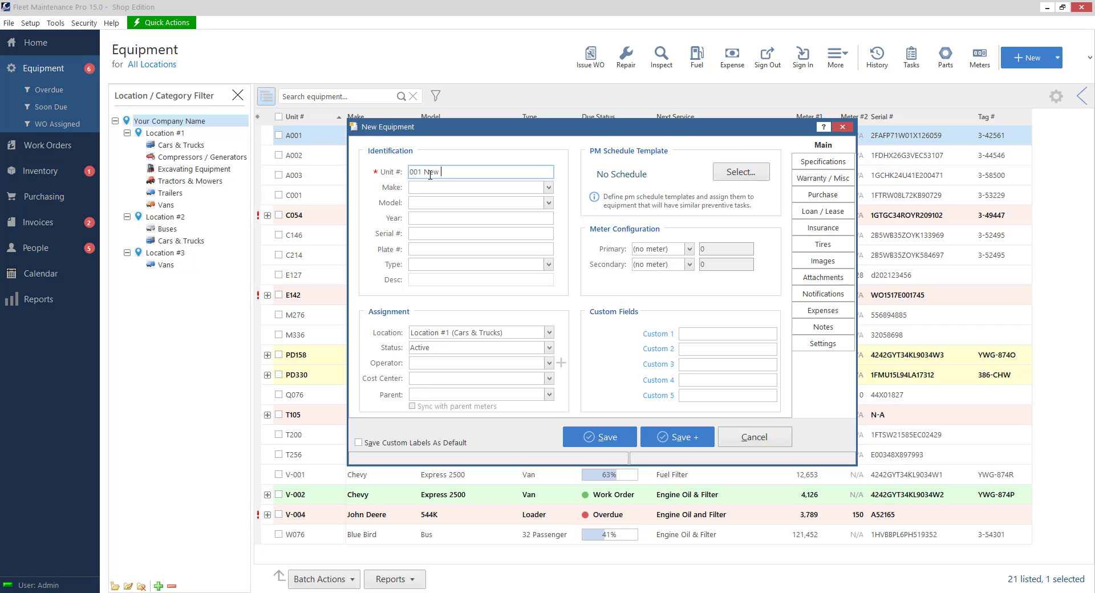
text(quipment)
Step: Browse the Specifications through Attachments pages, then return to the Main page
click(835, 162)
click(824, 178)
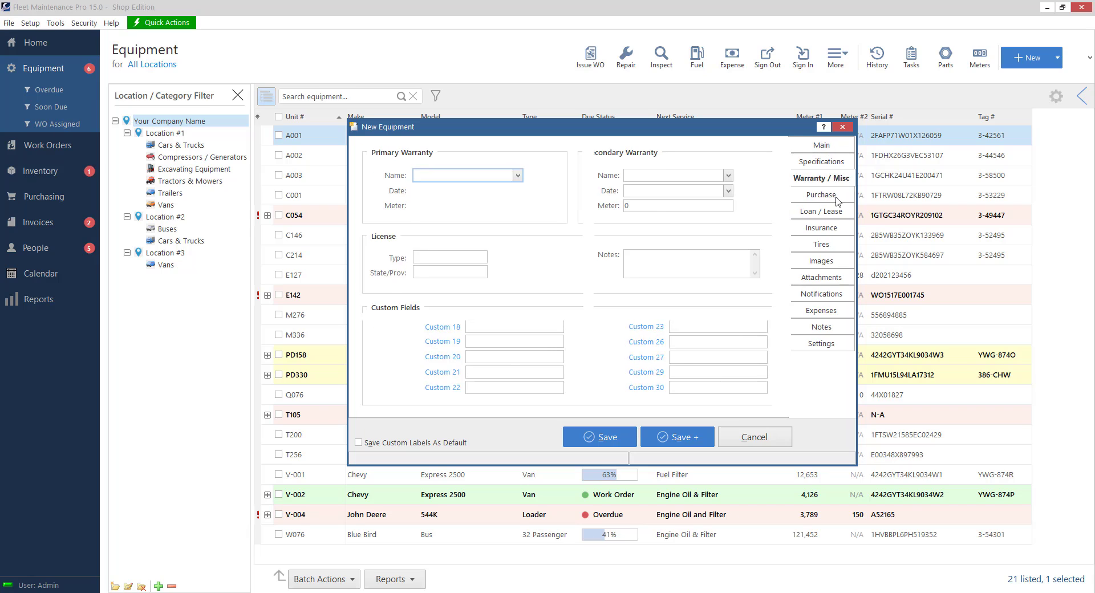
click(825, 212)
click(827, 230)
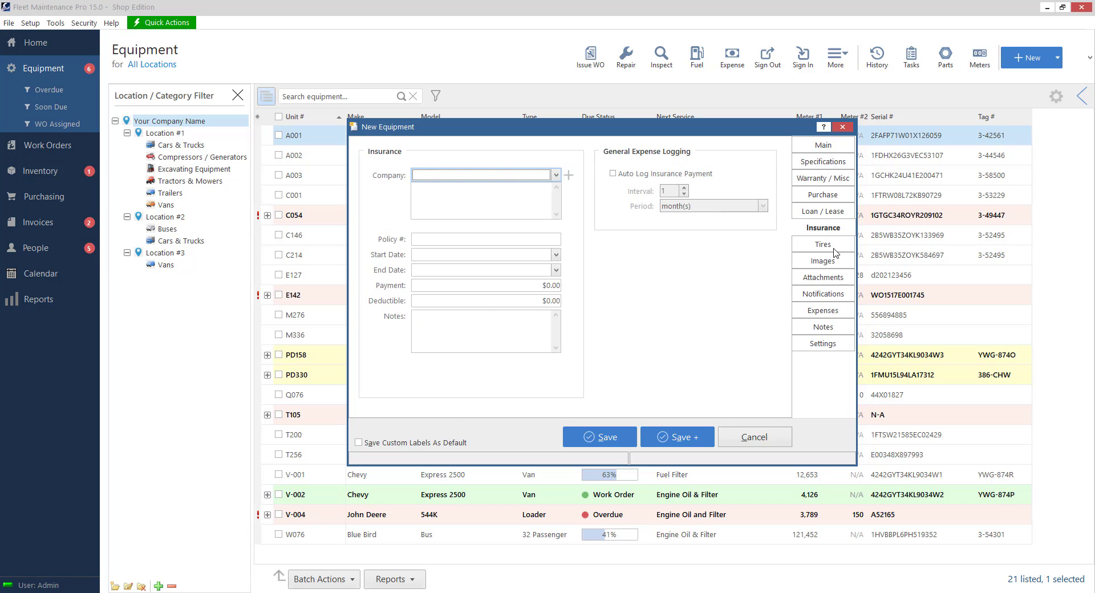
click(829, 245)
click(831, 262)
click(832, 278)
click(826, 146)
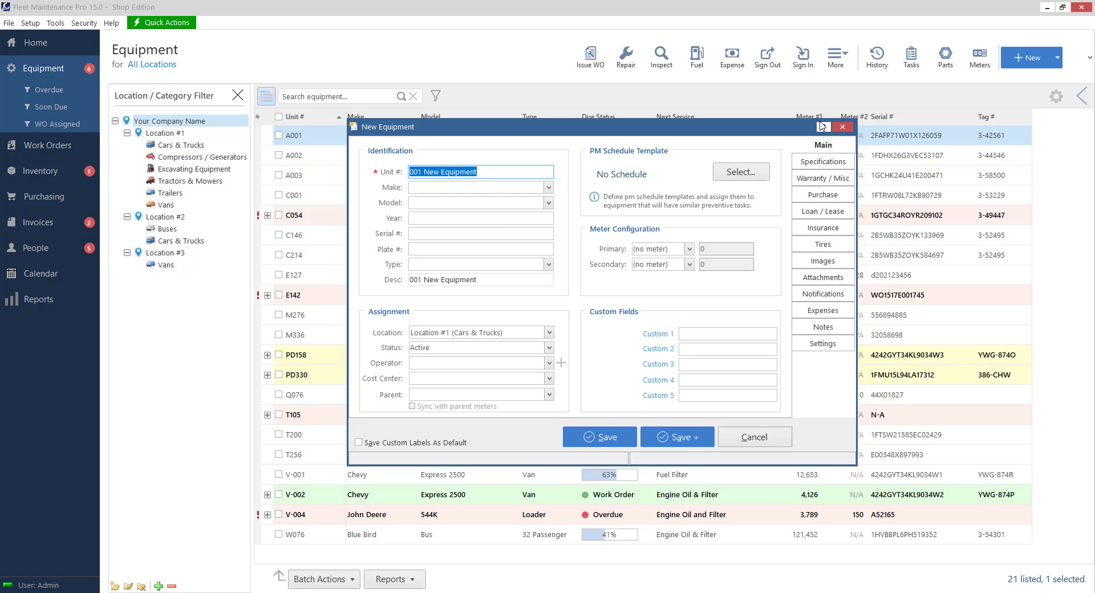
Step: Move from Unit # on to Make and shift the form down and back up
key(Tab)
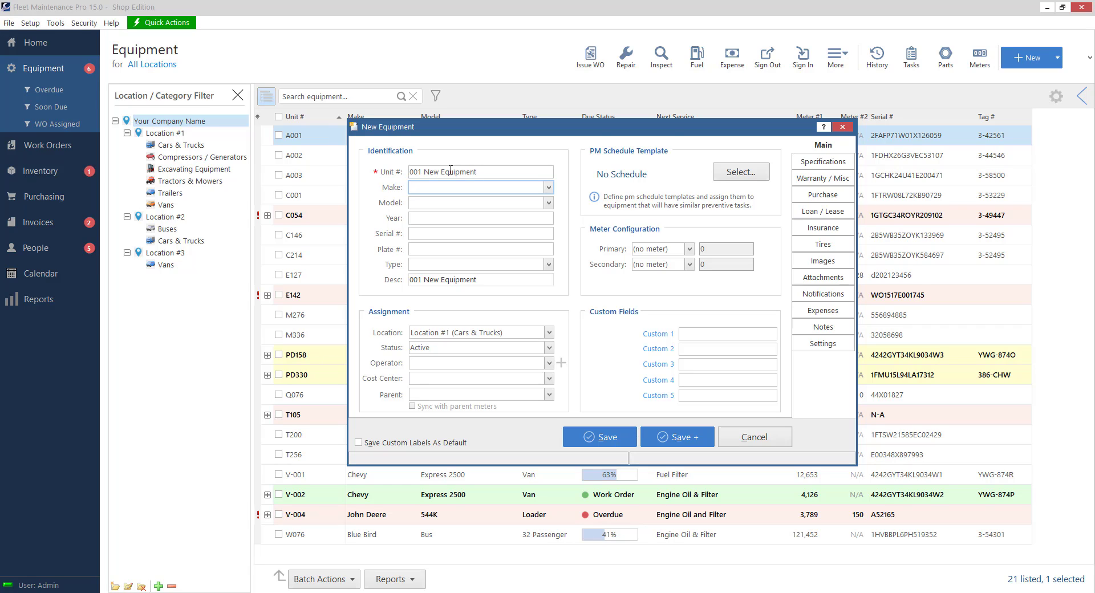
drag(460, 127, 487, 215)
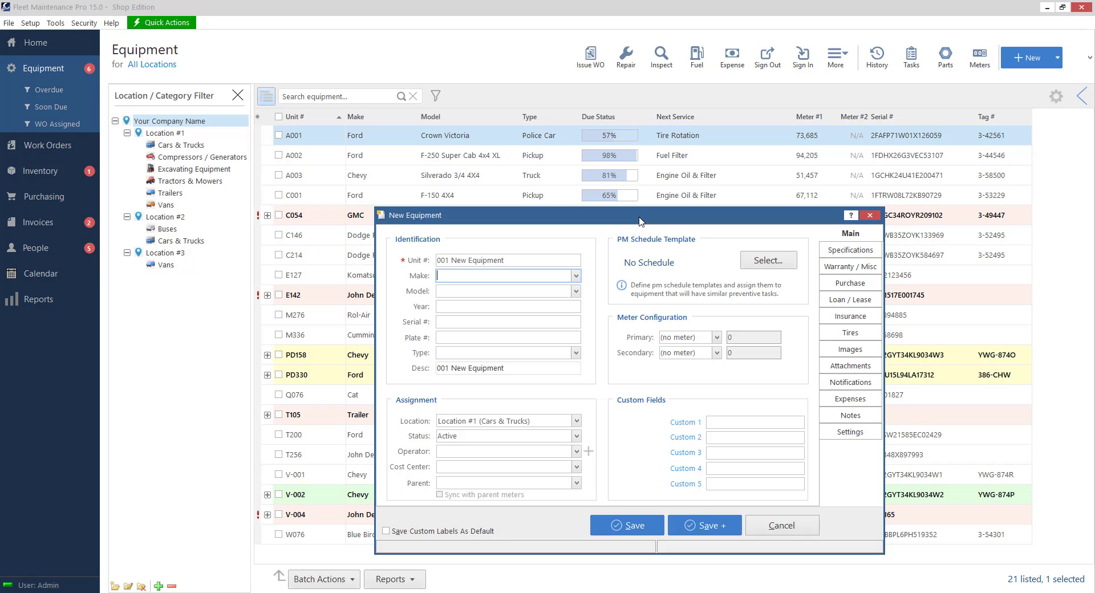
drag(641, 220, 582, 137)
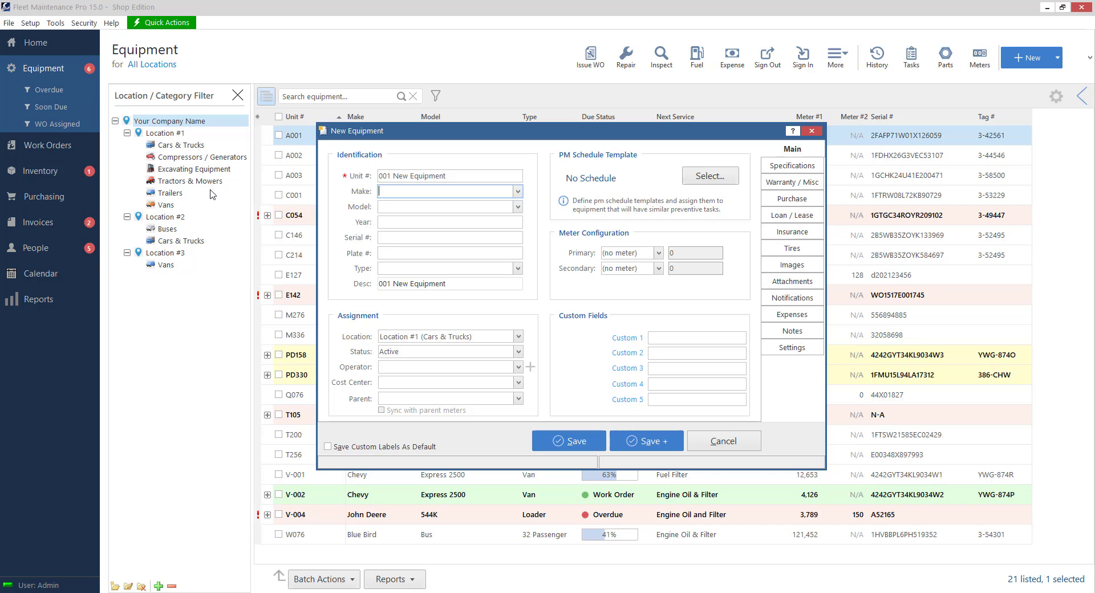
Step: Choose Location #1 (Tractors & Mowers) from the Location dropdown
click(518, 338)
scroll(404, 376, down, 2)
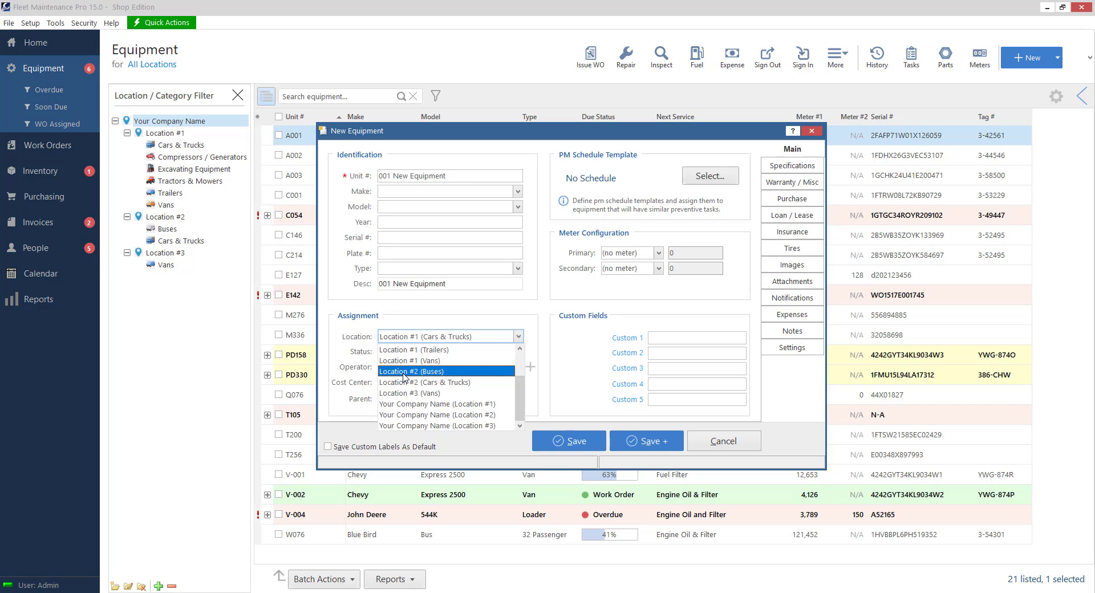
scroll(405, 374, up, 2)
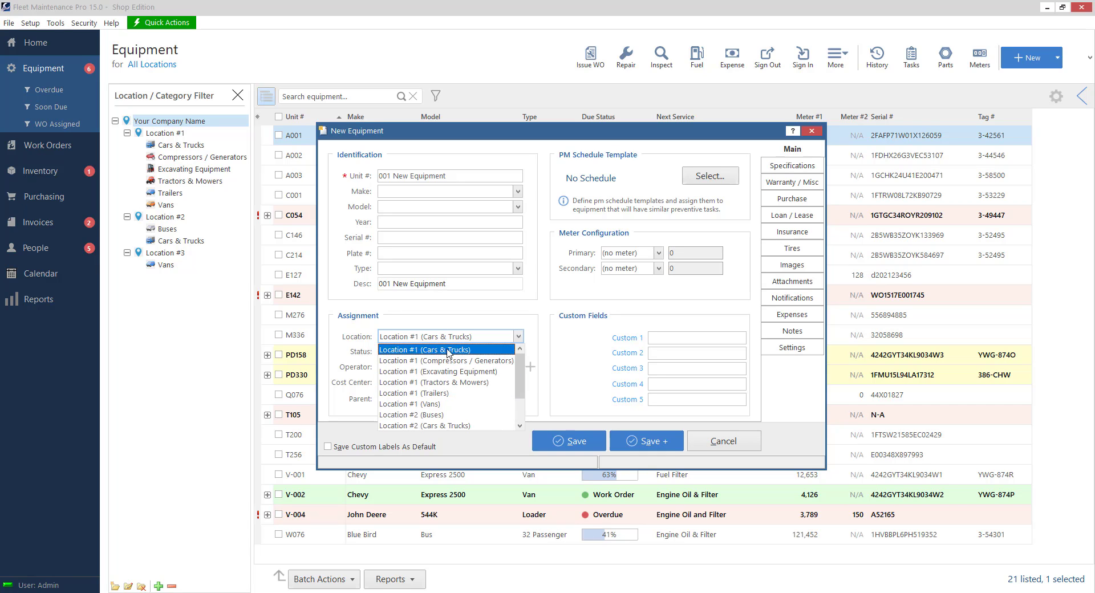
key(Down)
key(Down)
key(Down)
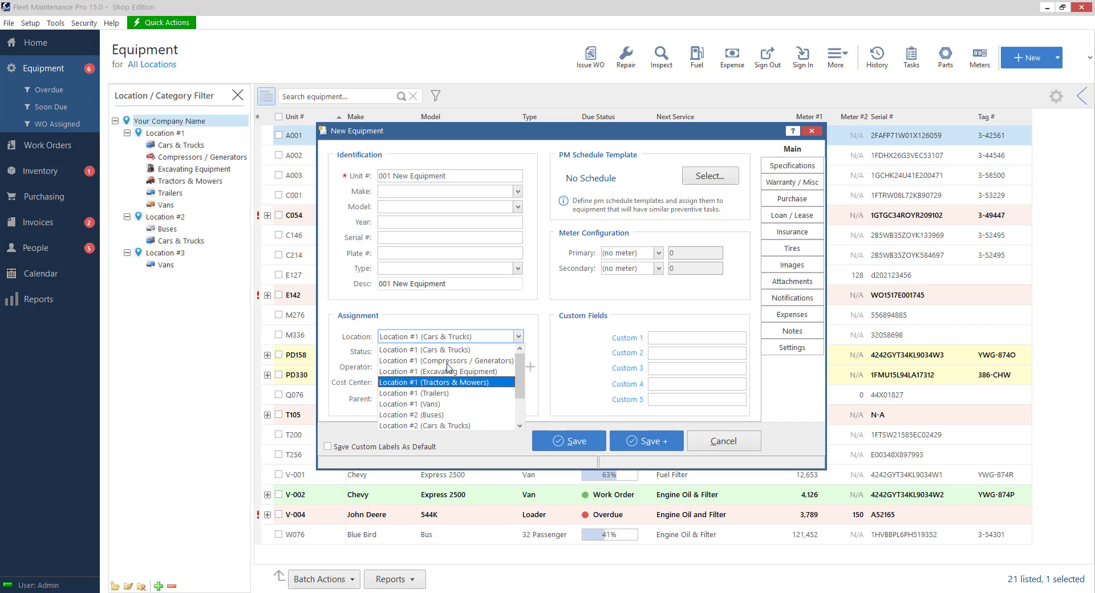
click(446, 383)
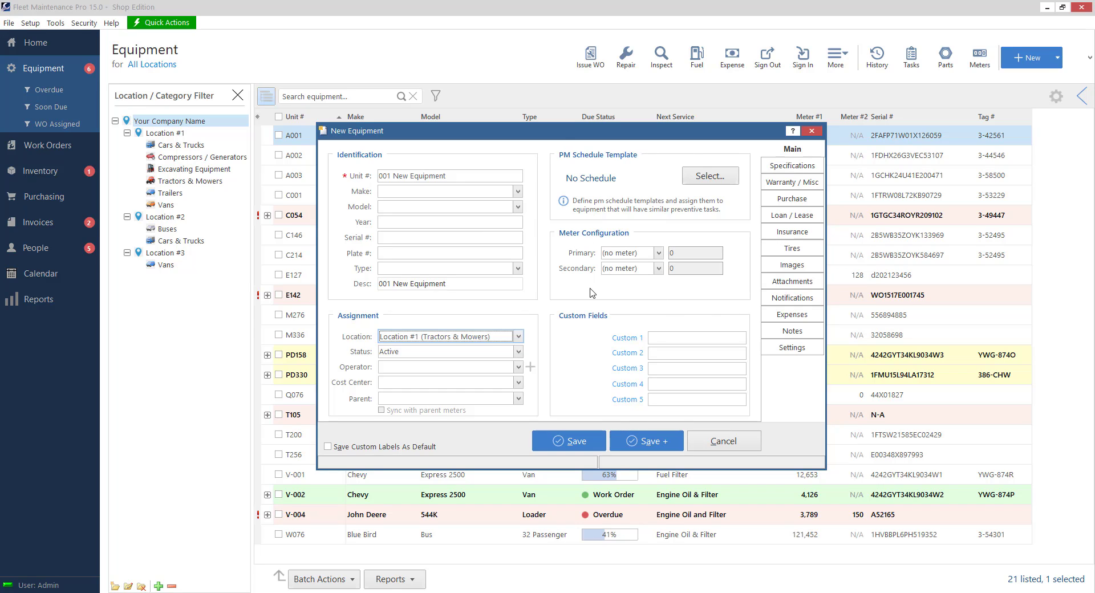
Step: Pick Mileage as the Primary meter type and Kilometers as the Secondary meter type
click(658, 253)
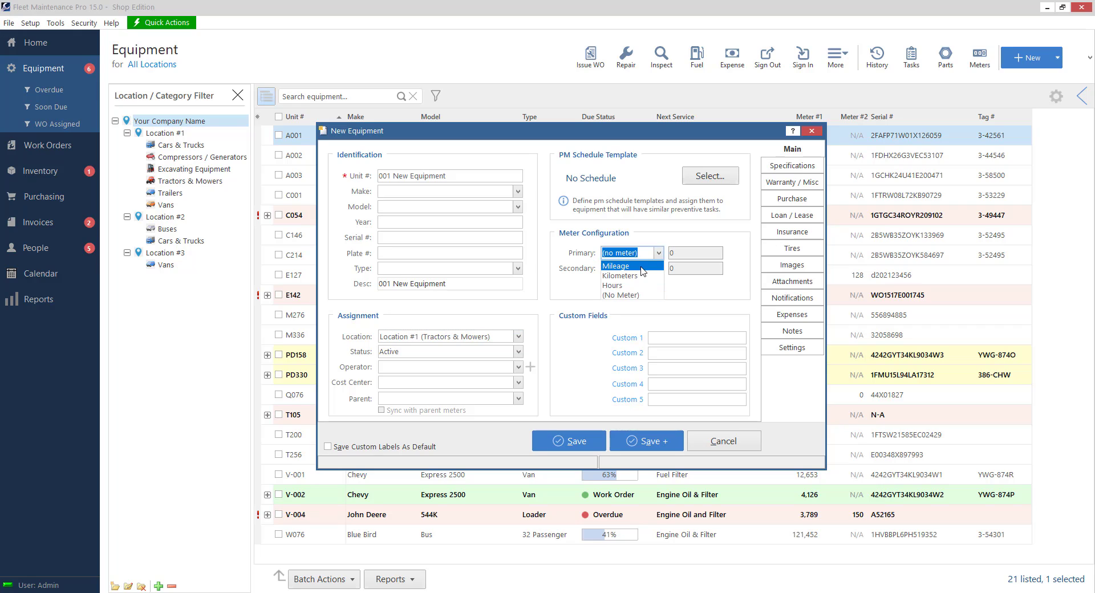
click(640, 266)
click(659, 268)
click(622, 291)
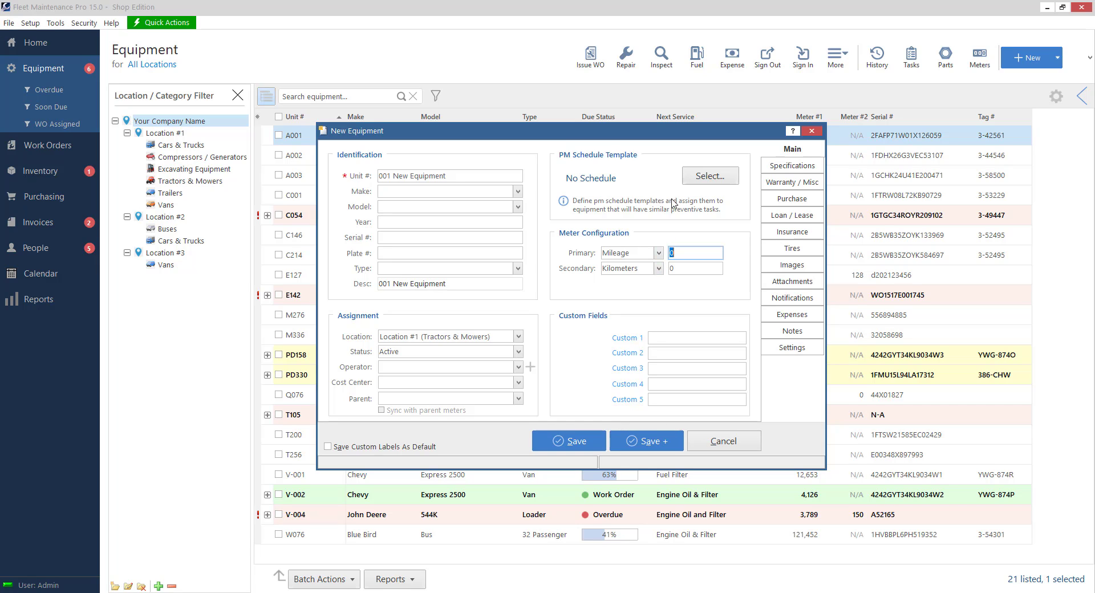
Step: Apply the Cars & Trucks maintenance schedule template to the unit
click(709, 178)
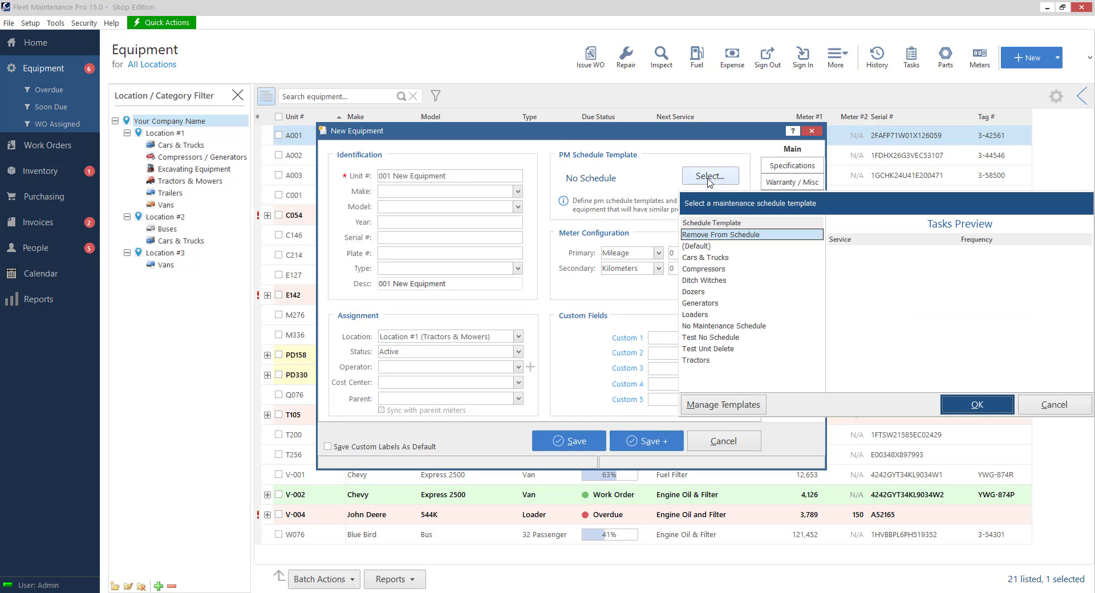
click(722, 259)
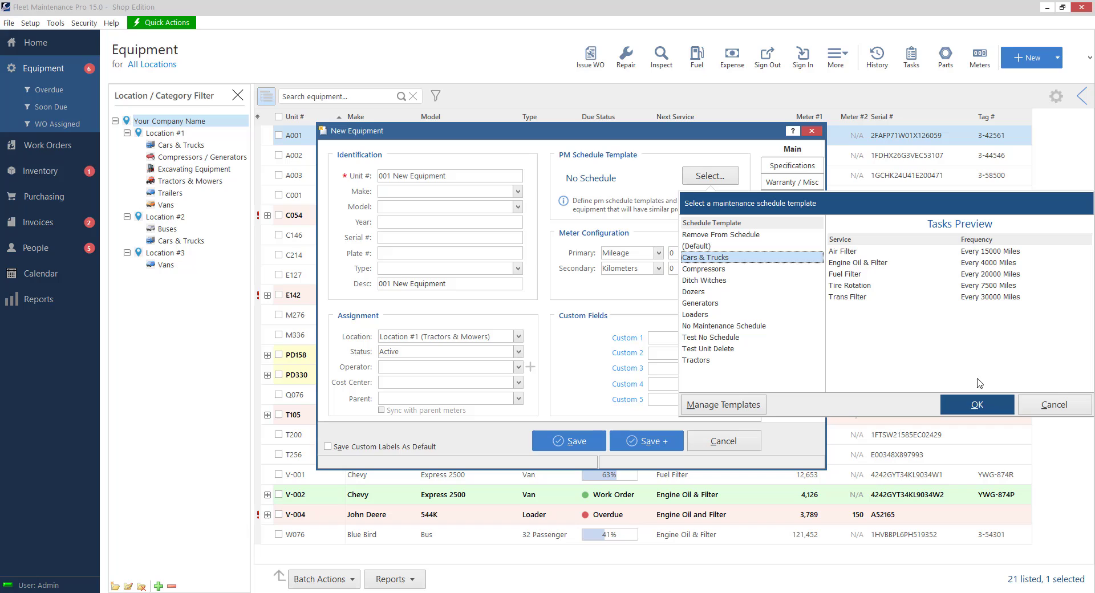
click(977, 407)
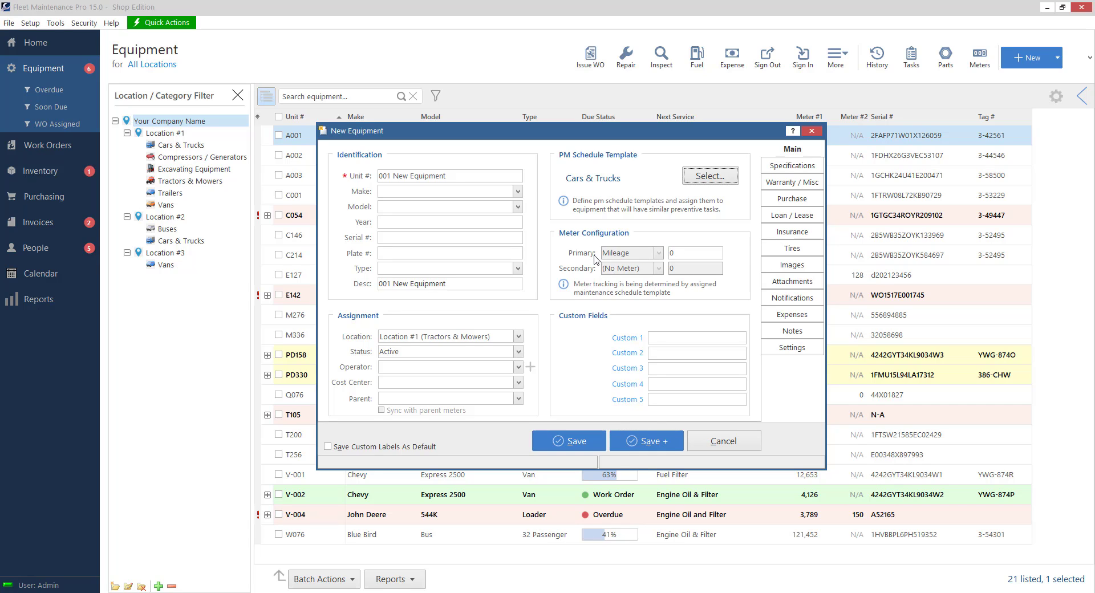
click(702, 176)
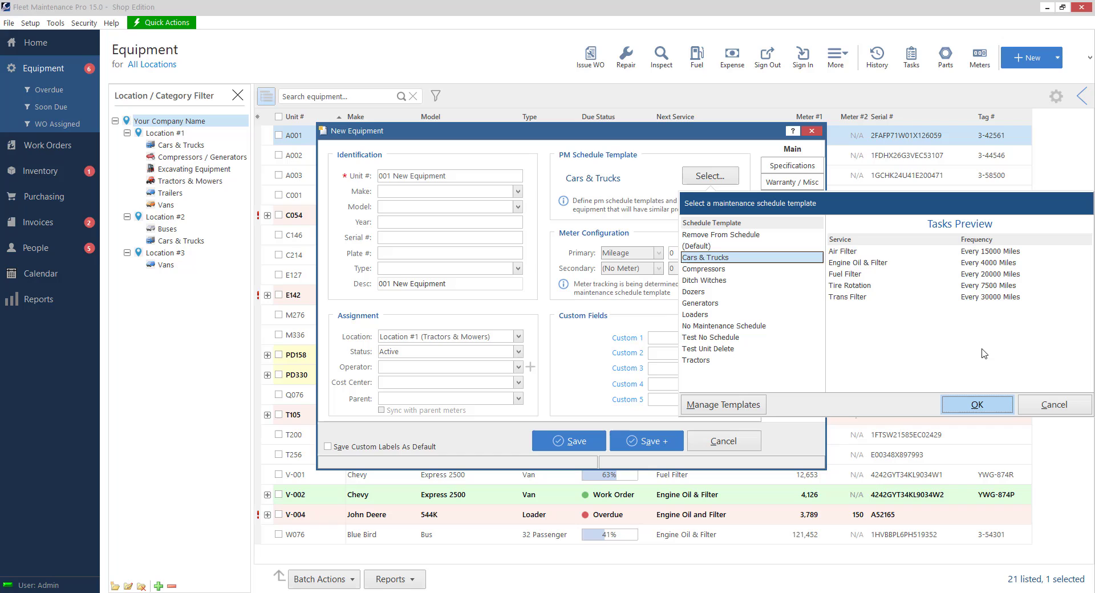
click(998, 405)
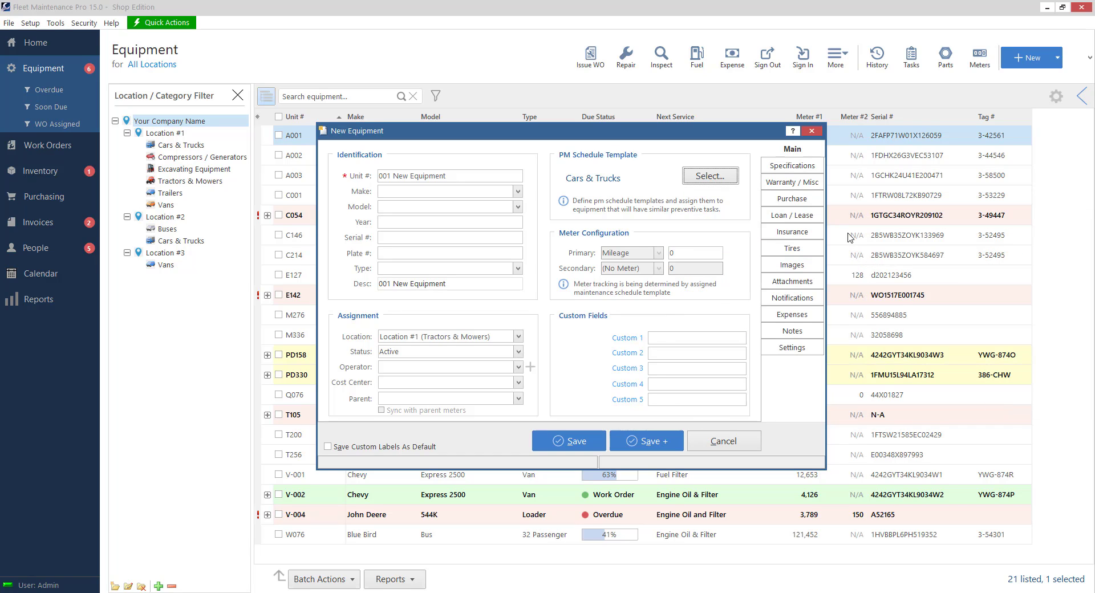
Step: Enter a starting primary meter reading of 28,000
click(698, 253)
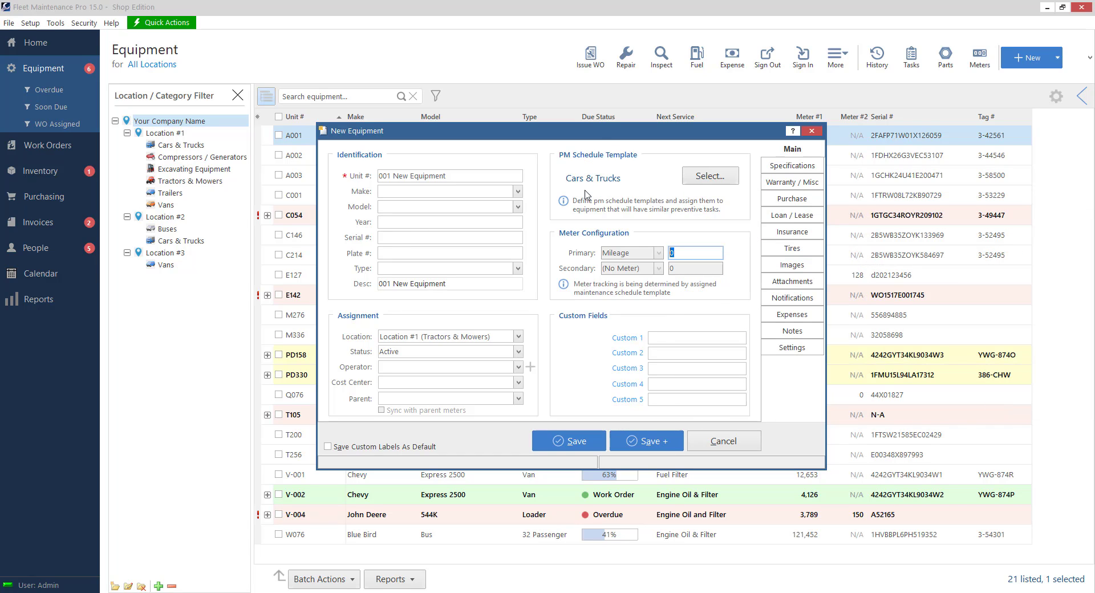
text(28000)
click(697, 341)
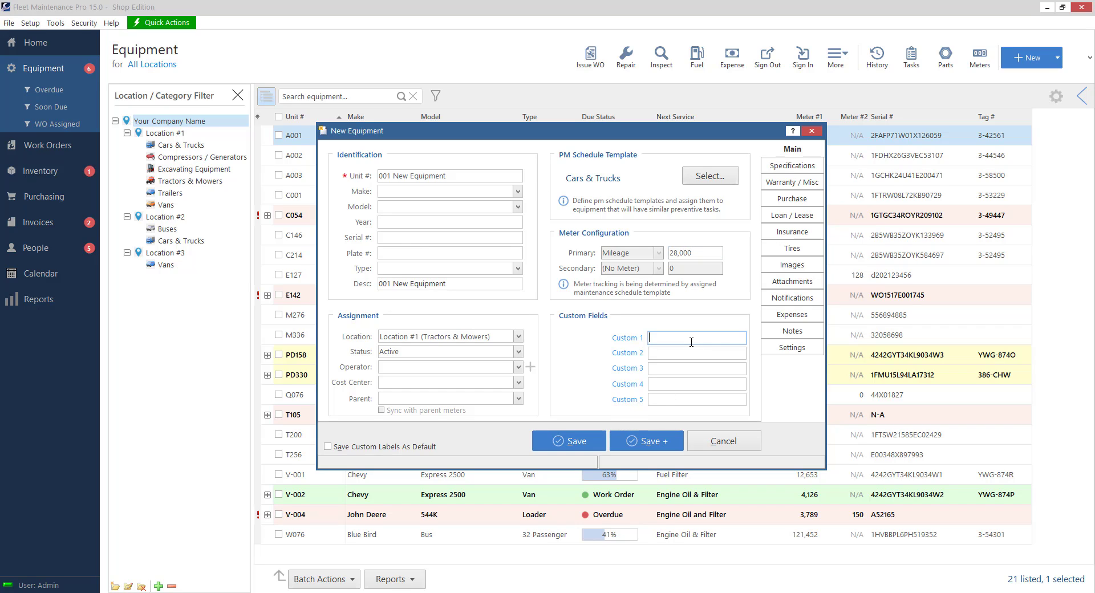
Step: Rename the Custom 1 label to 'Fuel Type' and enter Diesel as its value
click(634, 340)
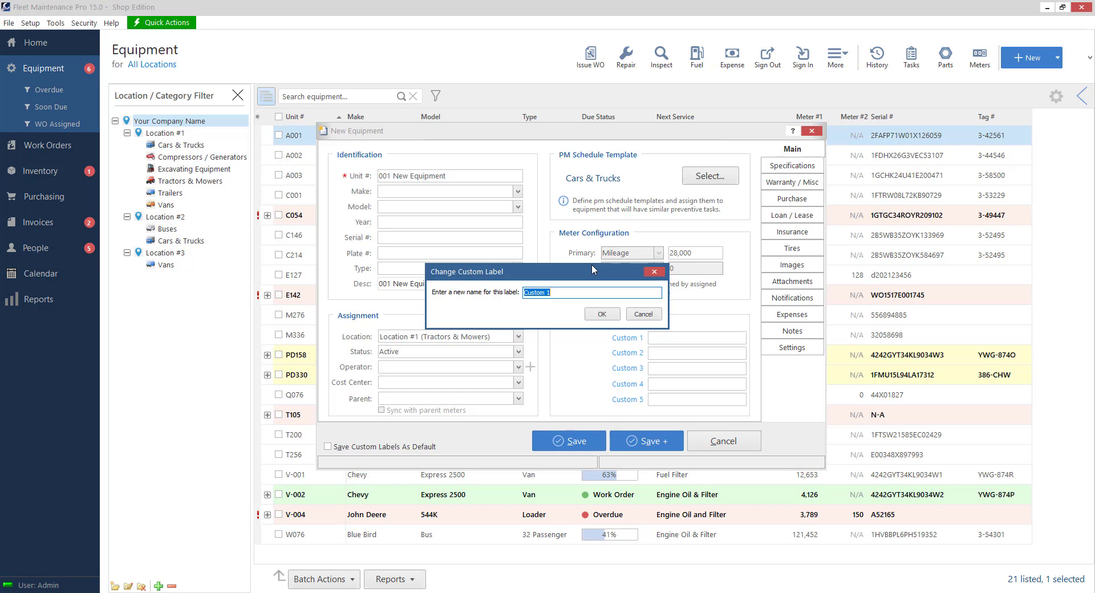
text(Fuel Type)
click(602, 314)
click(692, 338)
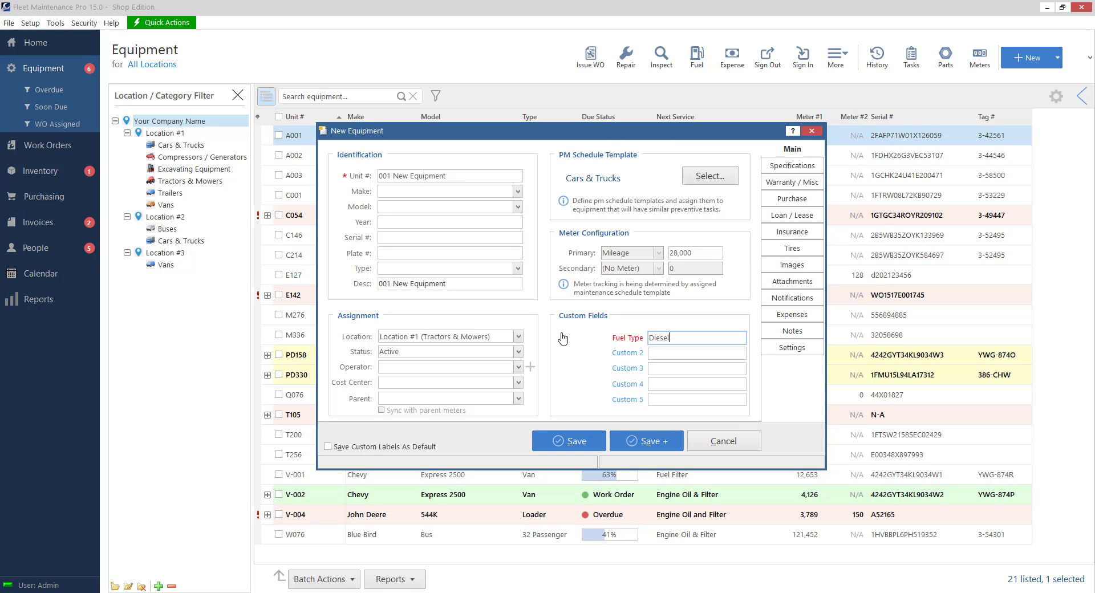
Step: Leave the Custom 2 label unchanged and tick Save Custom Labels As Default
click(631, 354)
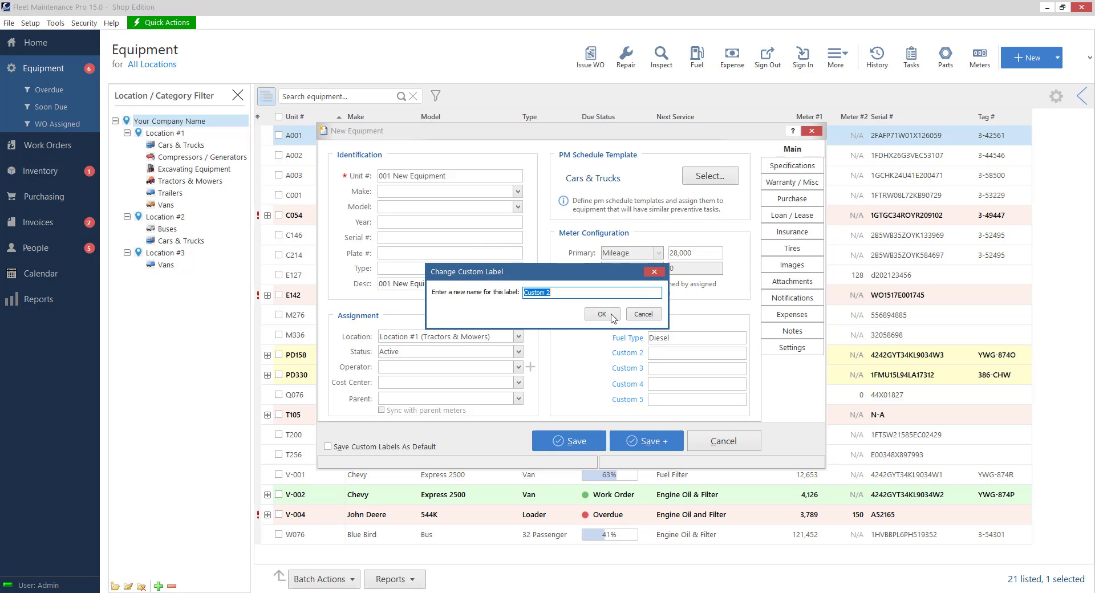
click(613, 317)
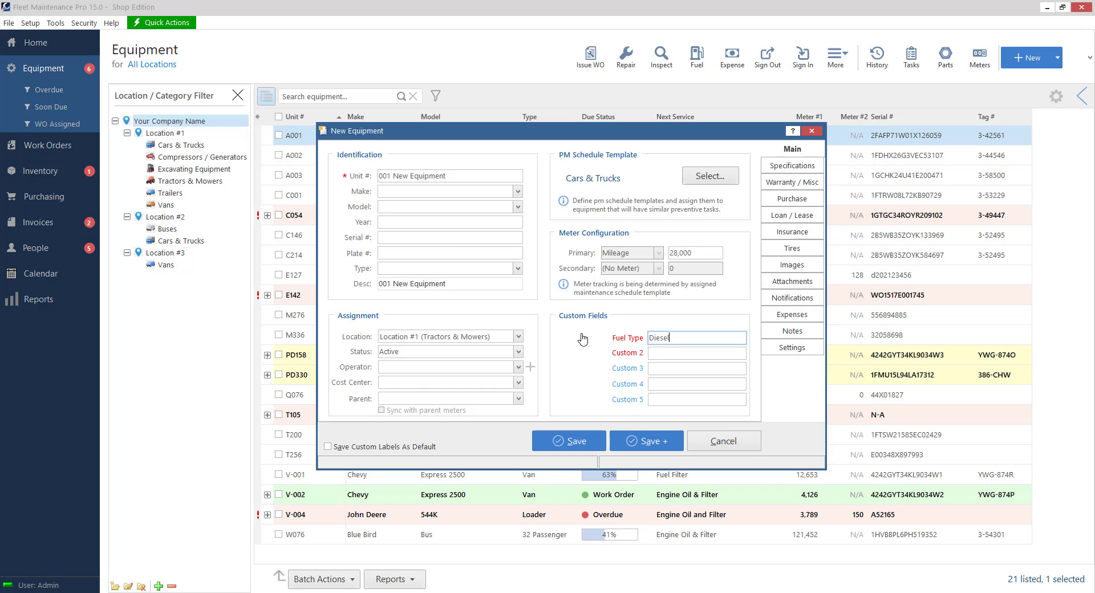
click(327, 449)
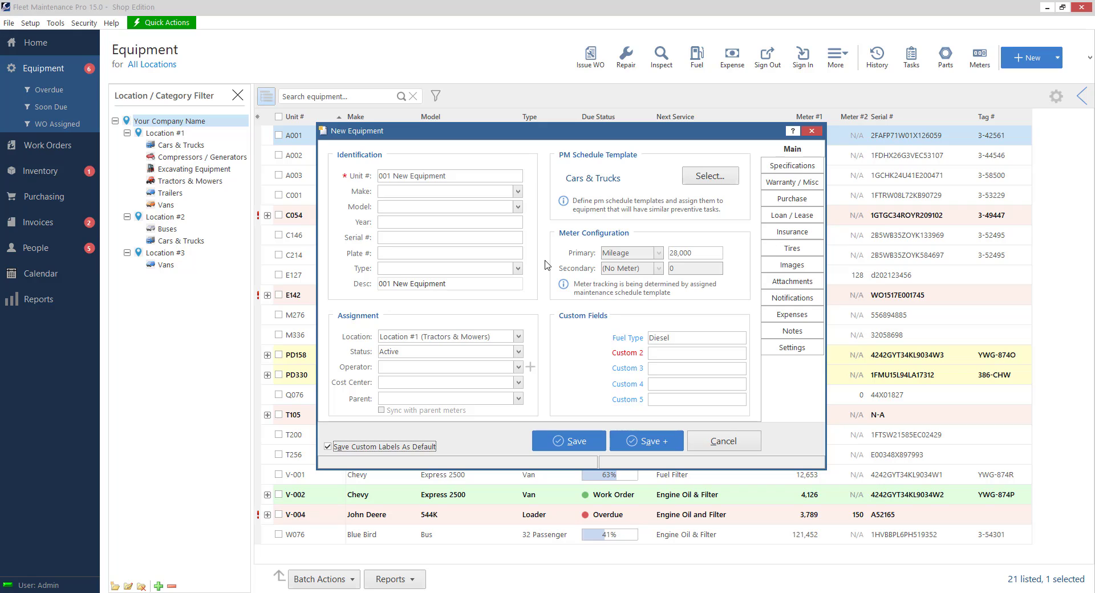
click(632, 338)
Step: Open the Warranty / Misc page and check the primary warranty list without choosing one
click(812, 168)
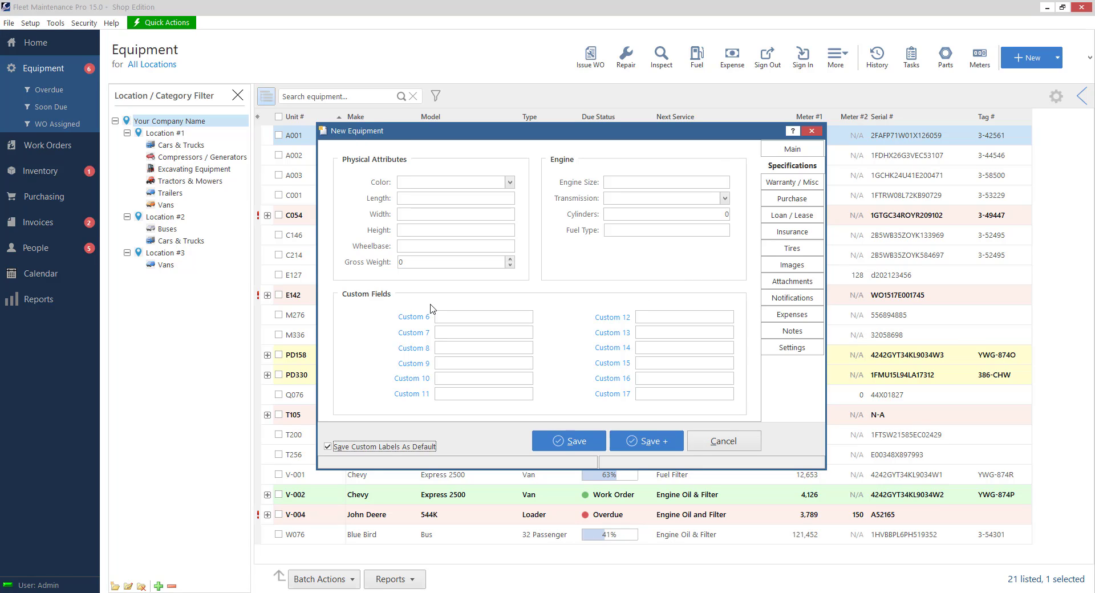
click(799, 183)
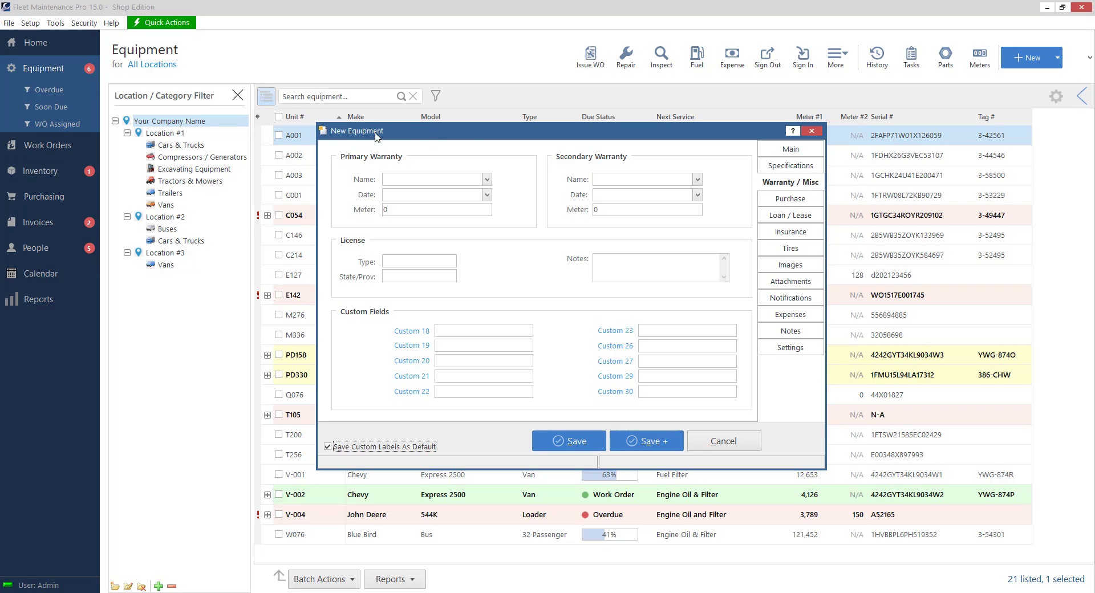
click(487, 179)
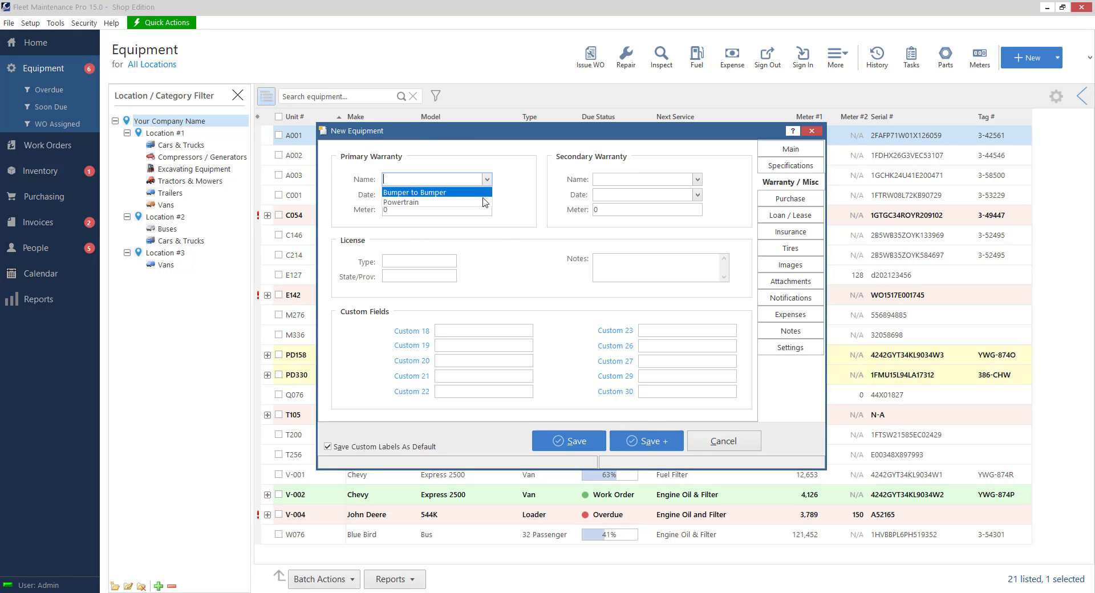
click(504, 186)
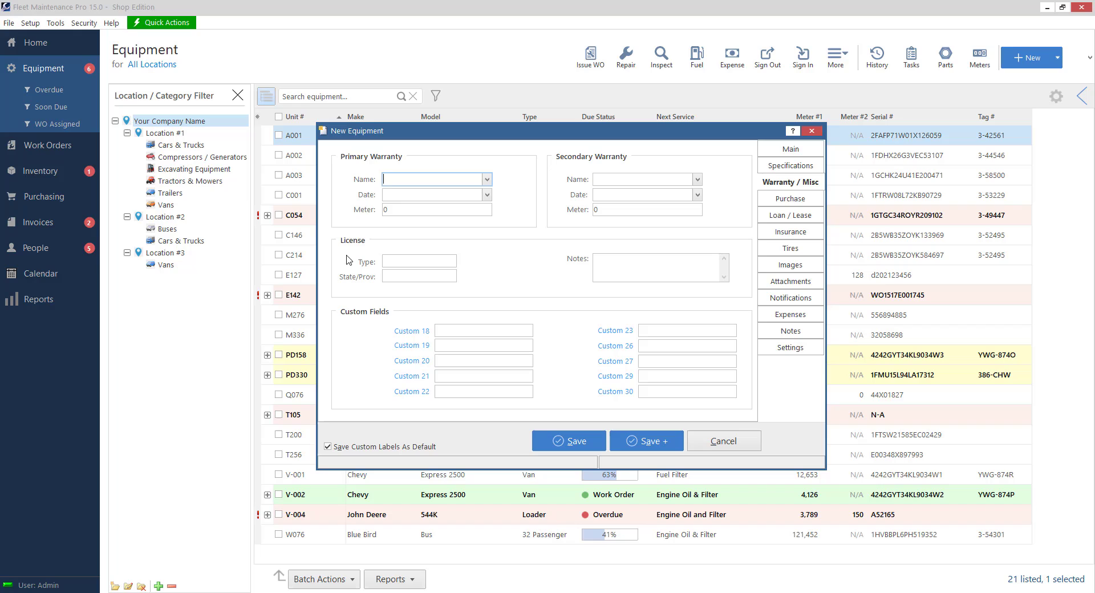
Step: Look through the License type, state/province and notes fields
click(420, 261)
click(420, 277)
click(604, 265)
click(416, 260)
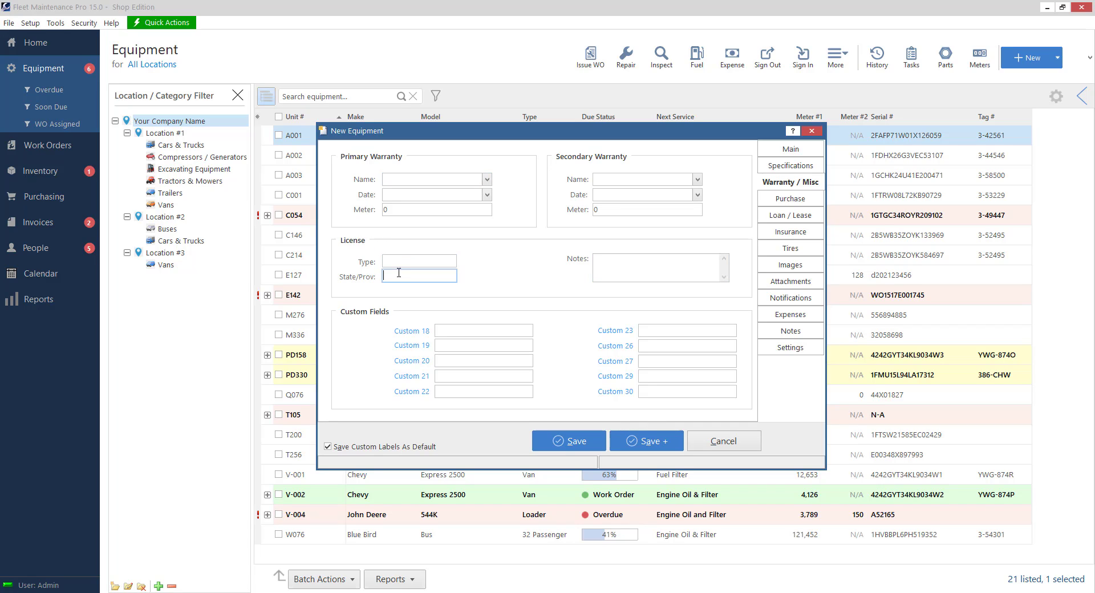
click(417, 275)
click(417, 260)
click(419, 275)
click(420, 259)
Step: Open the Purchase page and check the dealer list without choosing one
click(791, 203)
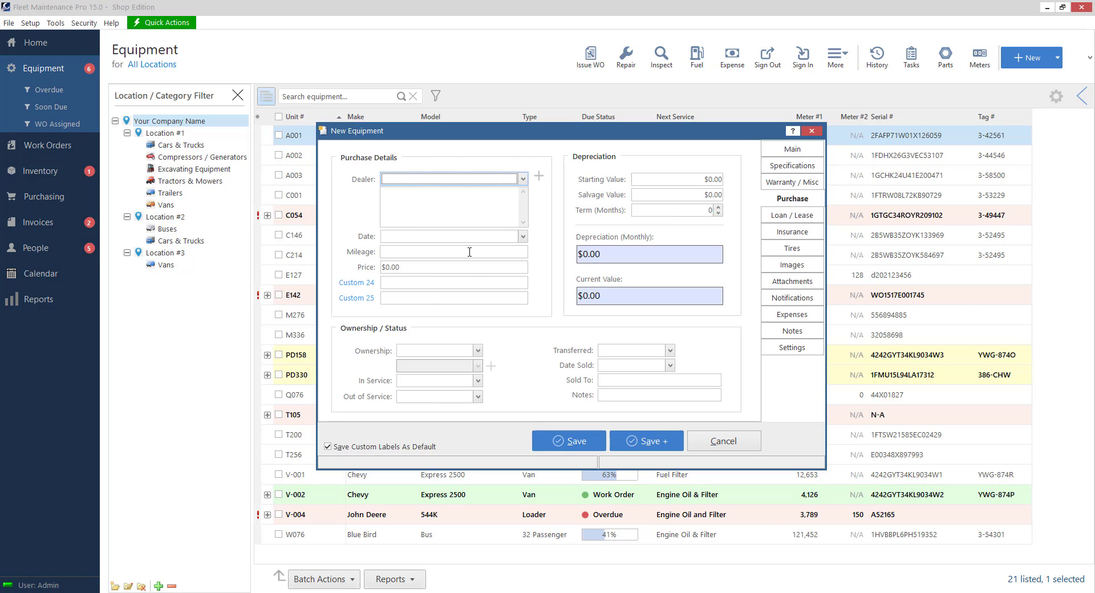
click(501, 179)
click(488, 178)
Step: Enter depreciation: starting value 10,000, salvage 2,000, 10-month term; then review Ownership options
click(681, 179)
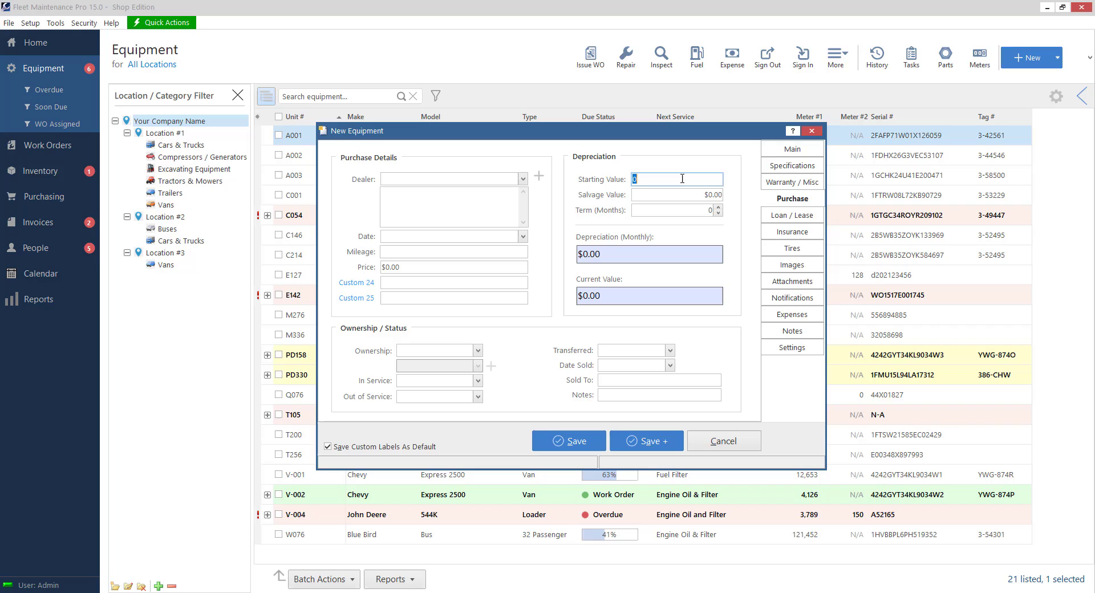
text(10,)
text(000)
key(Tab)
text(2,00)
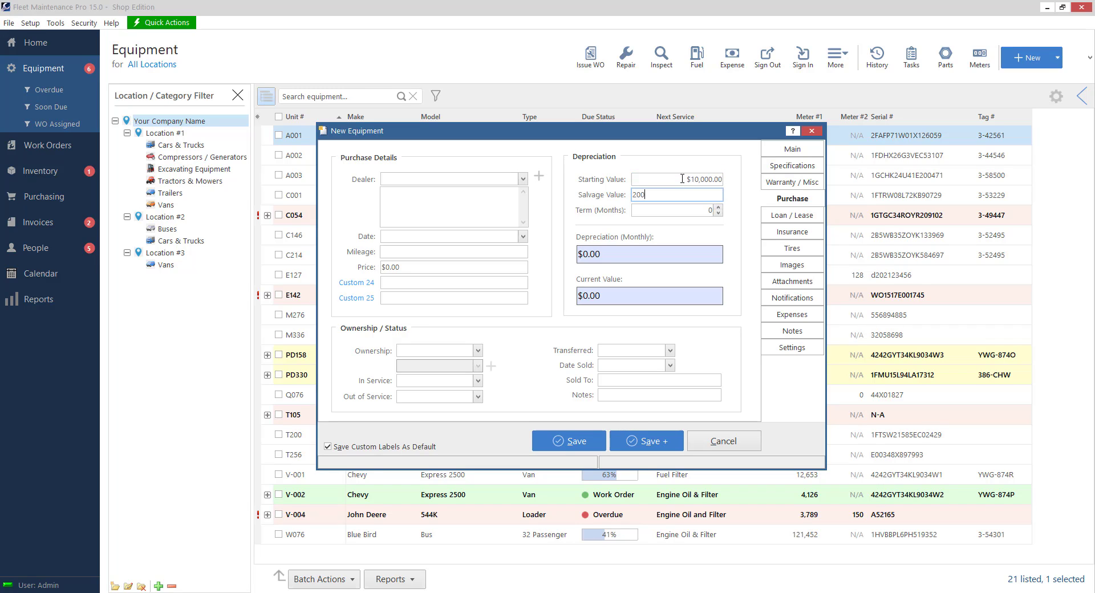
text(0)
key(Tab)
text(1)
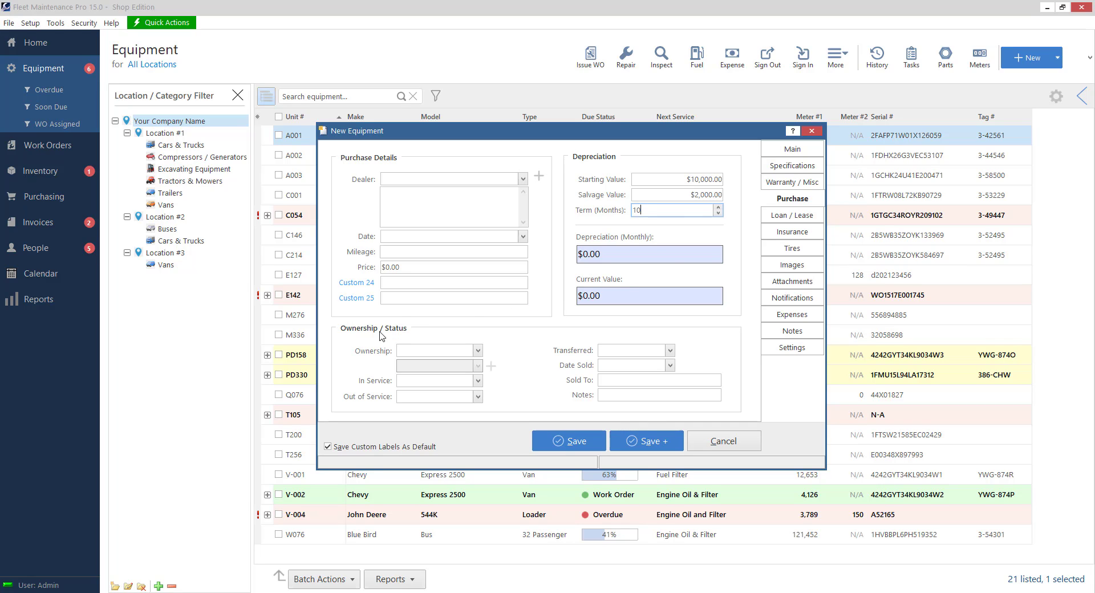
click(476, 351)
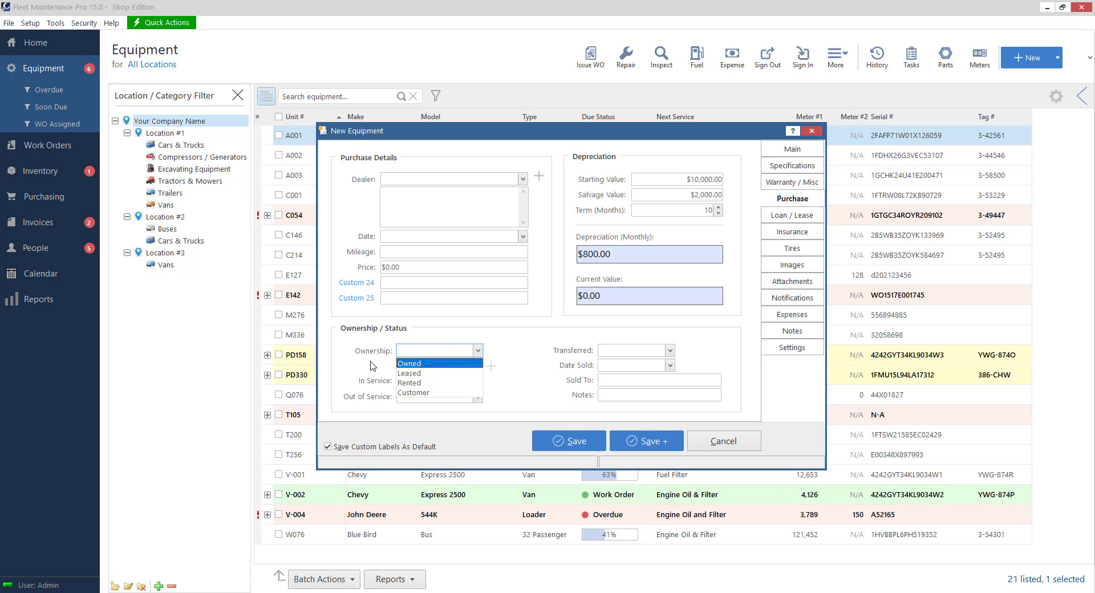
click(431, 364)
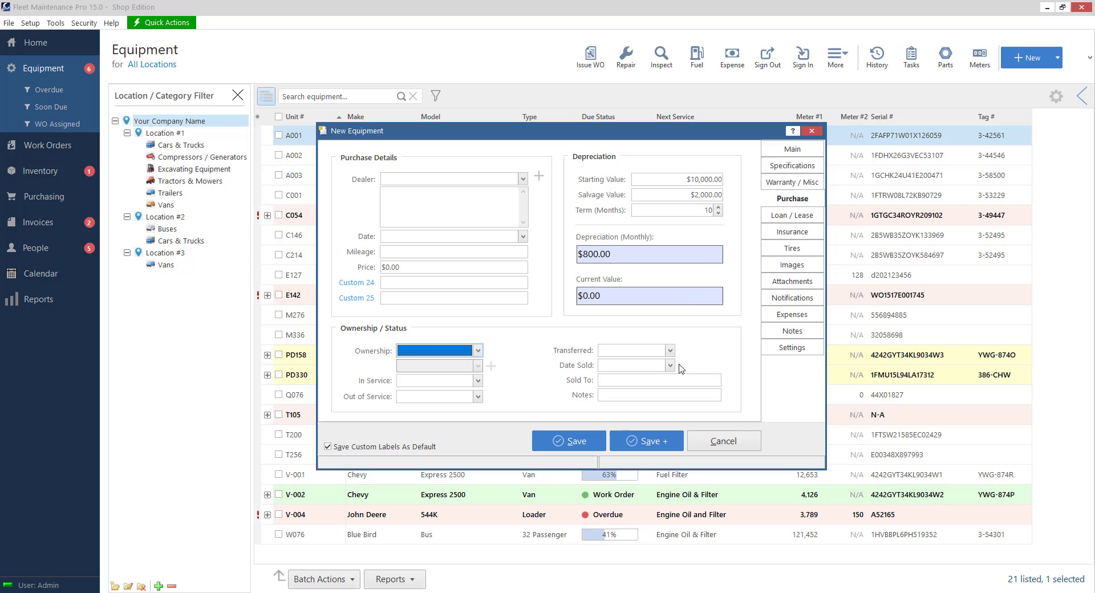
Step: Show the Loan / Lease page and put the cursor in its Payment field
click(805, 220)
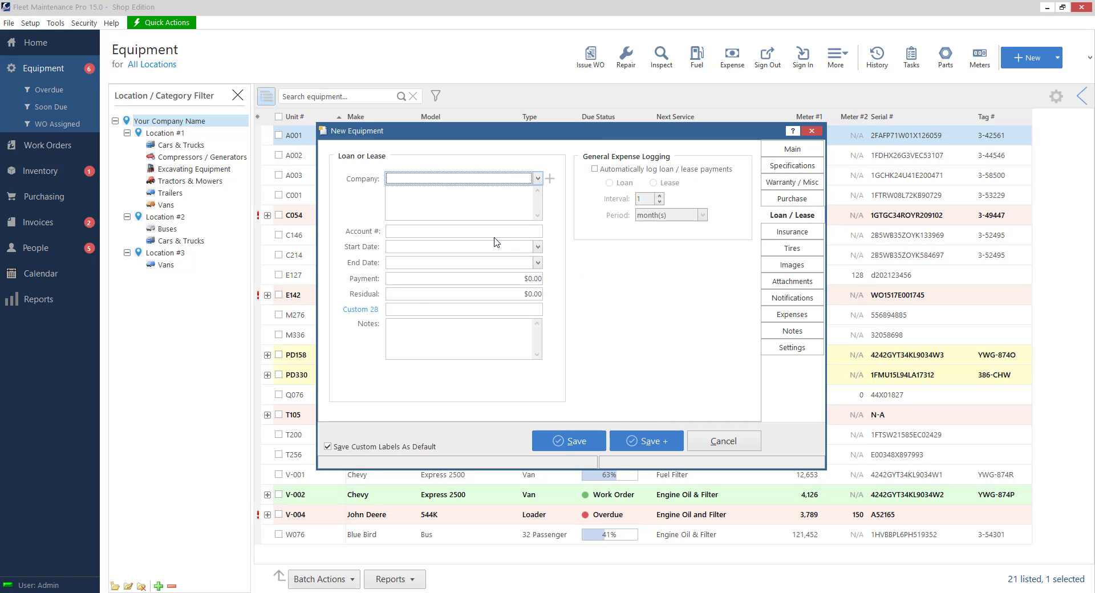
click(471, 282)
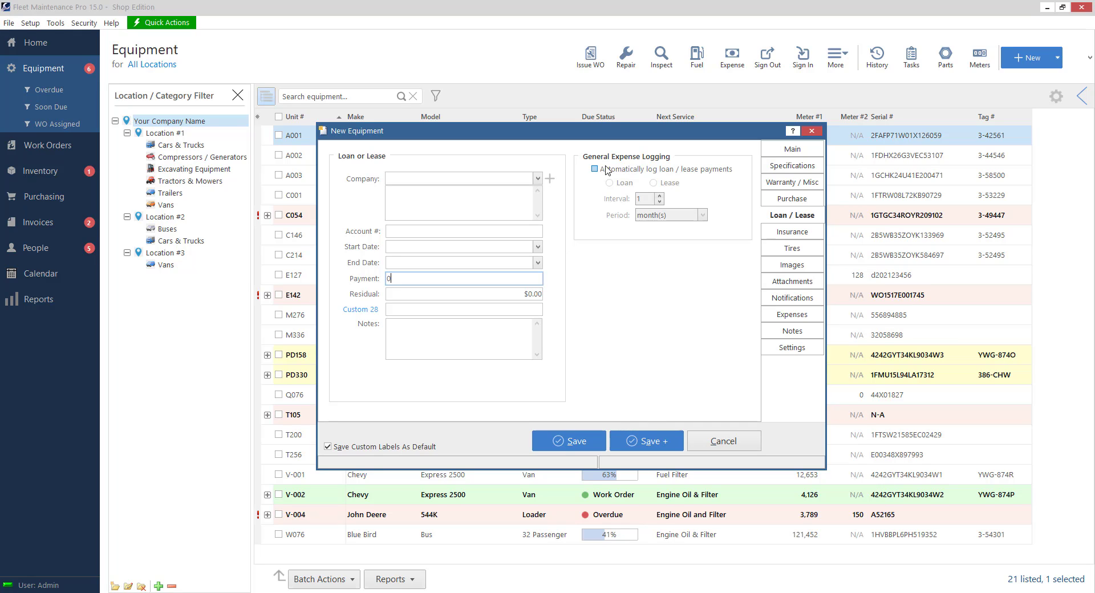
Step: Step through the Insurance and Tires pages to the empty Images page
click(770, 231)
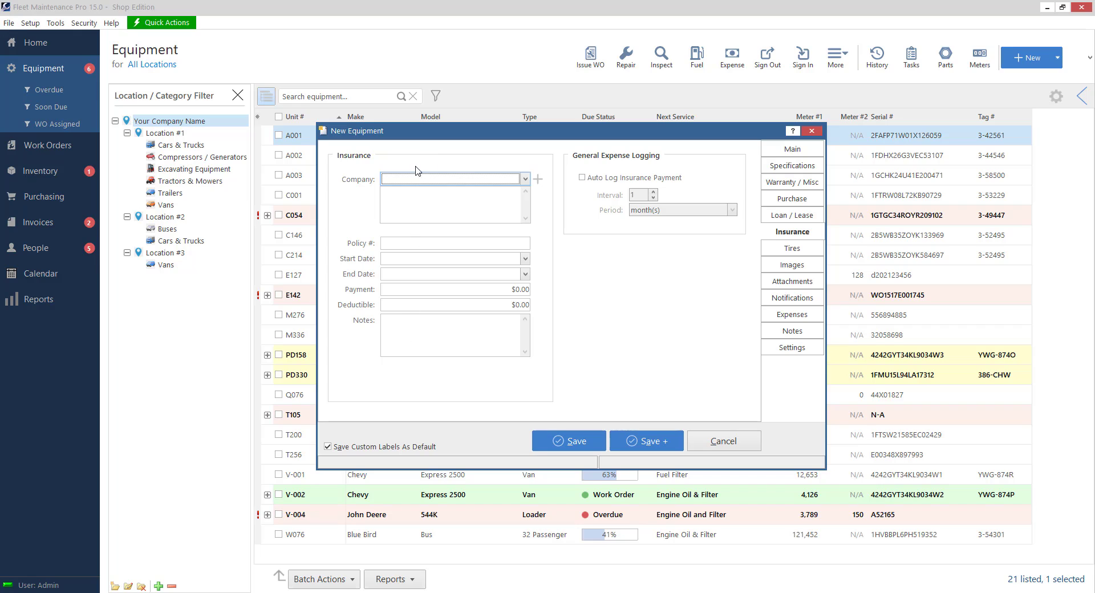
click(511, 289)
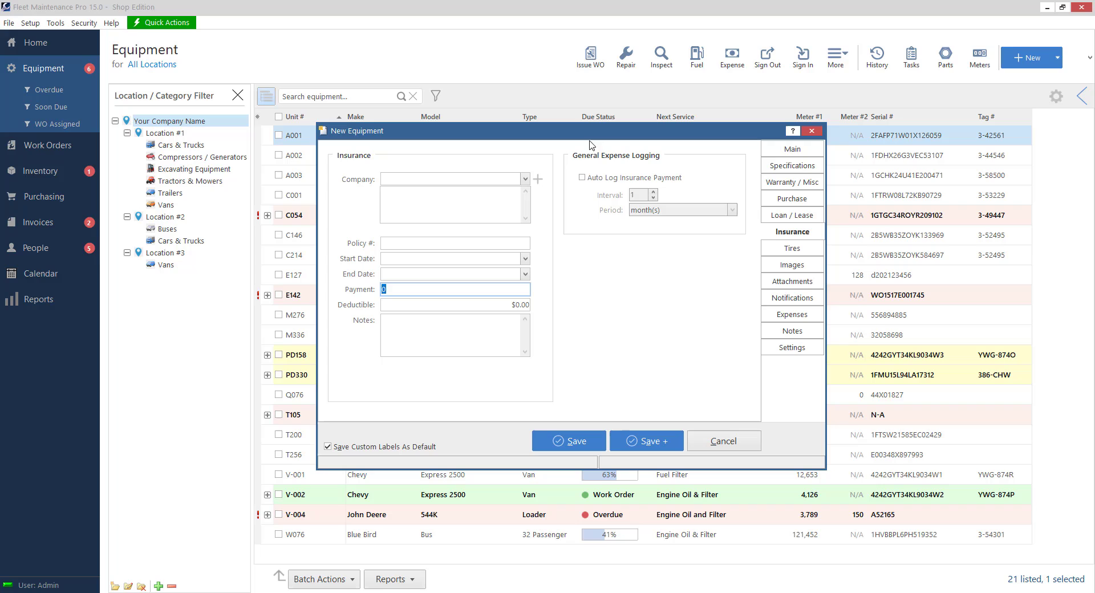
click(793, 251)
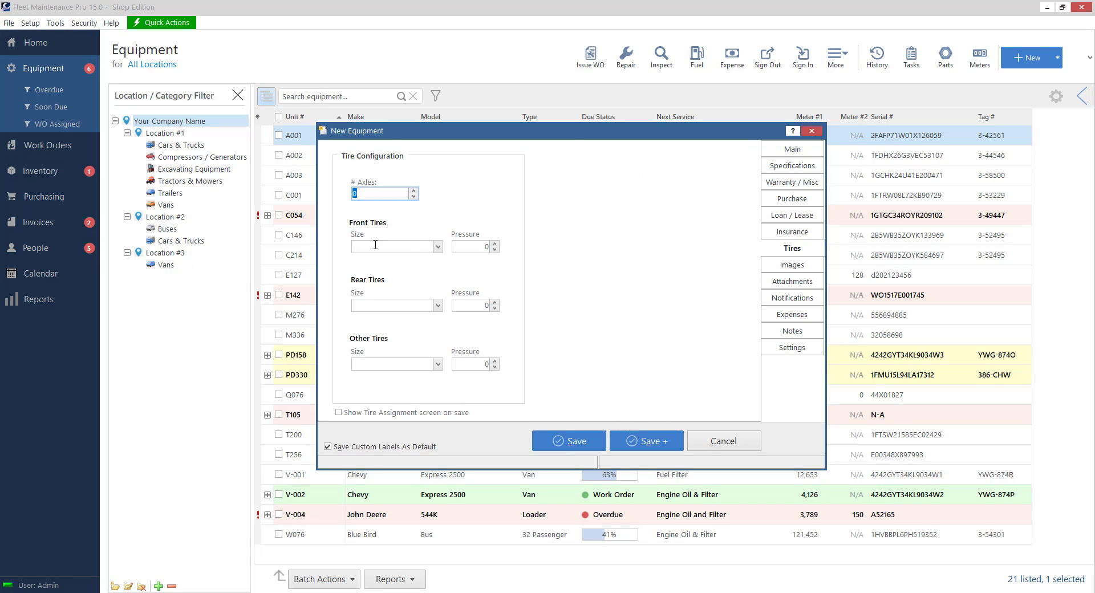
click(792, 265)
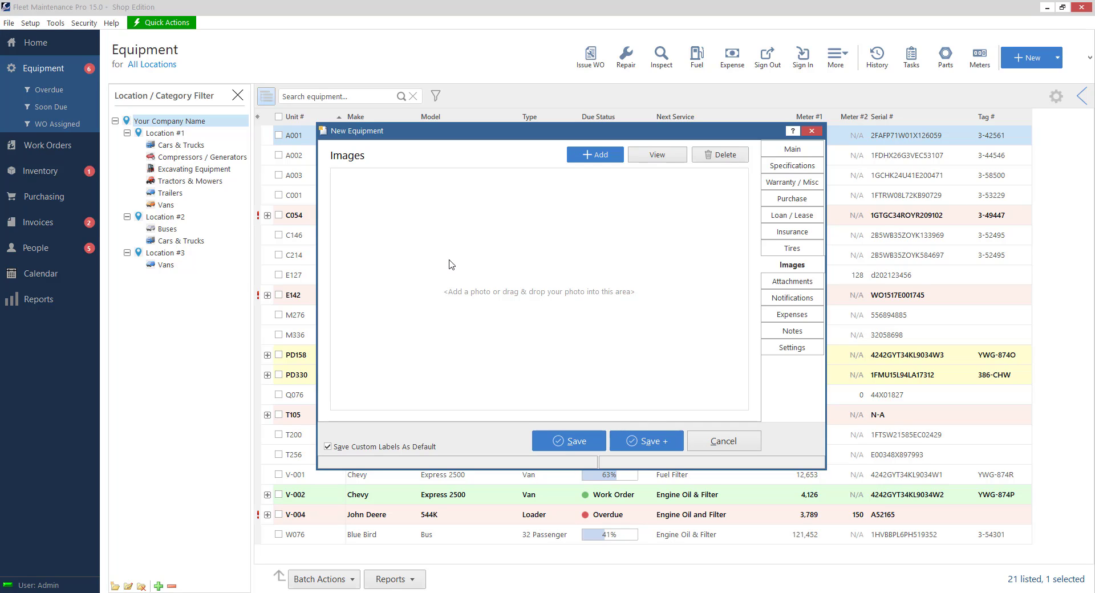
Step: Switch the New Equipment form to its Attachments page, which has no documents yet
click(782, 281)
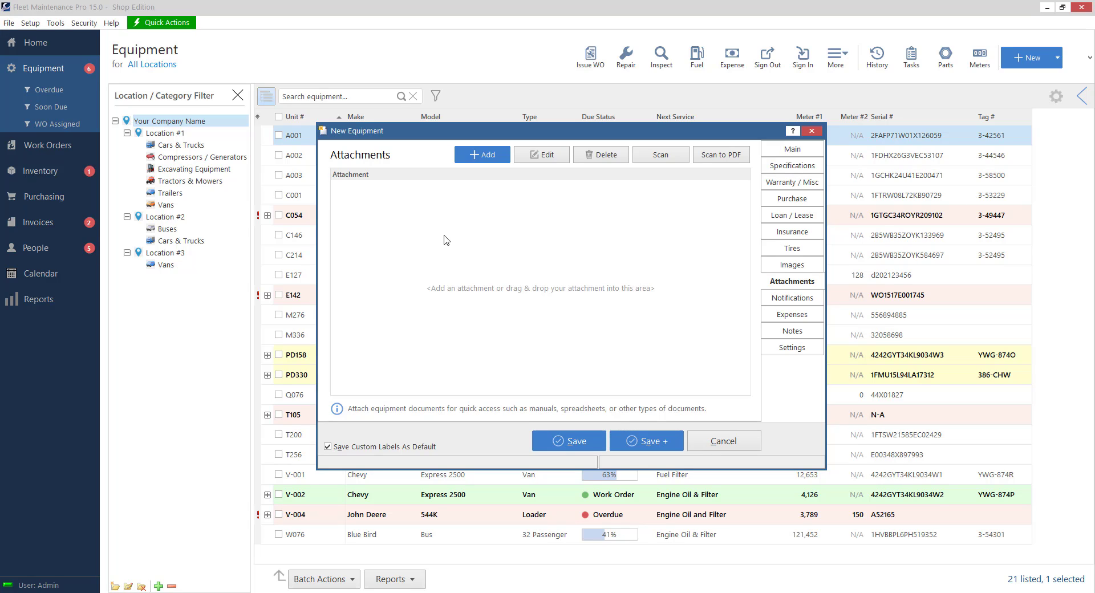
Step: Add the first employee as an e-mail recipient for Maintenance, Renewals and Work Orders notices
click(798, 300)
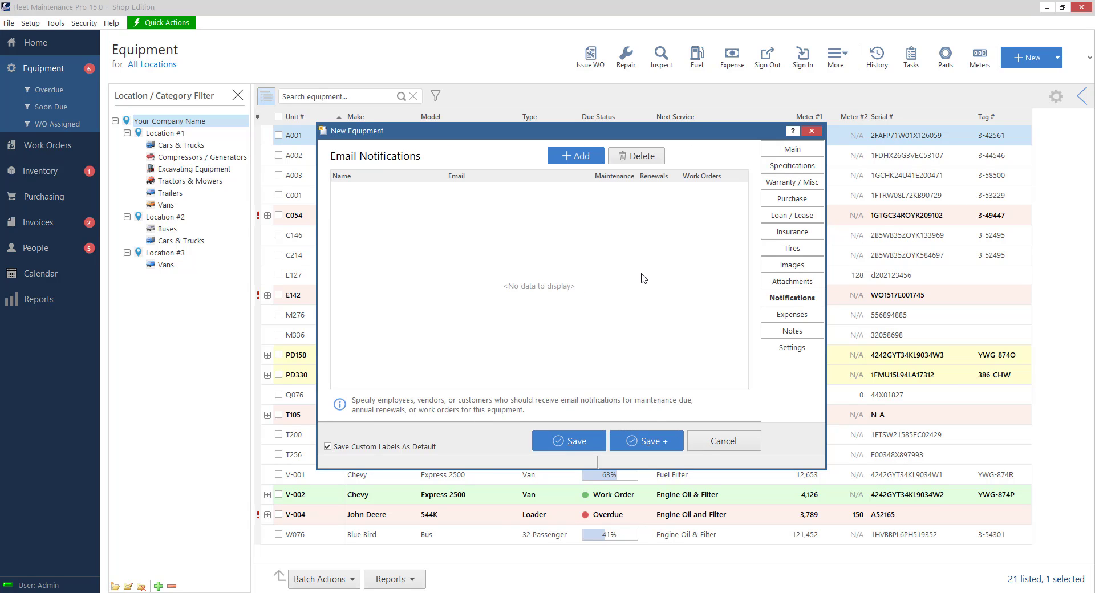
click(576, 155)
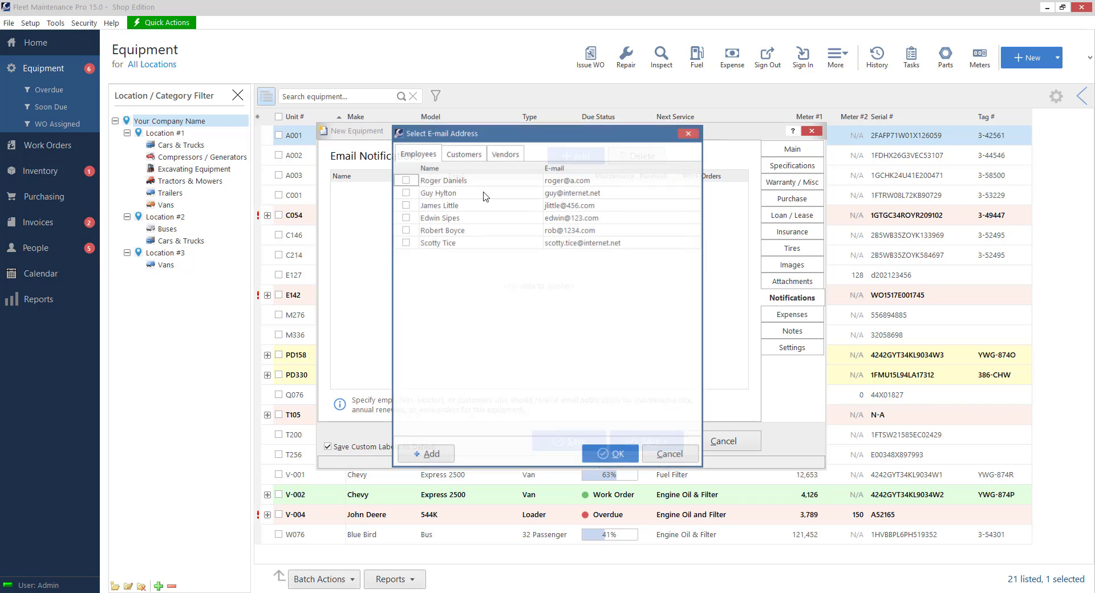
click(407, 180)
click(613, 455)
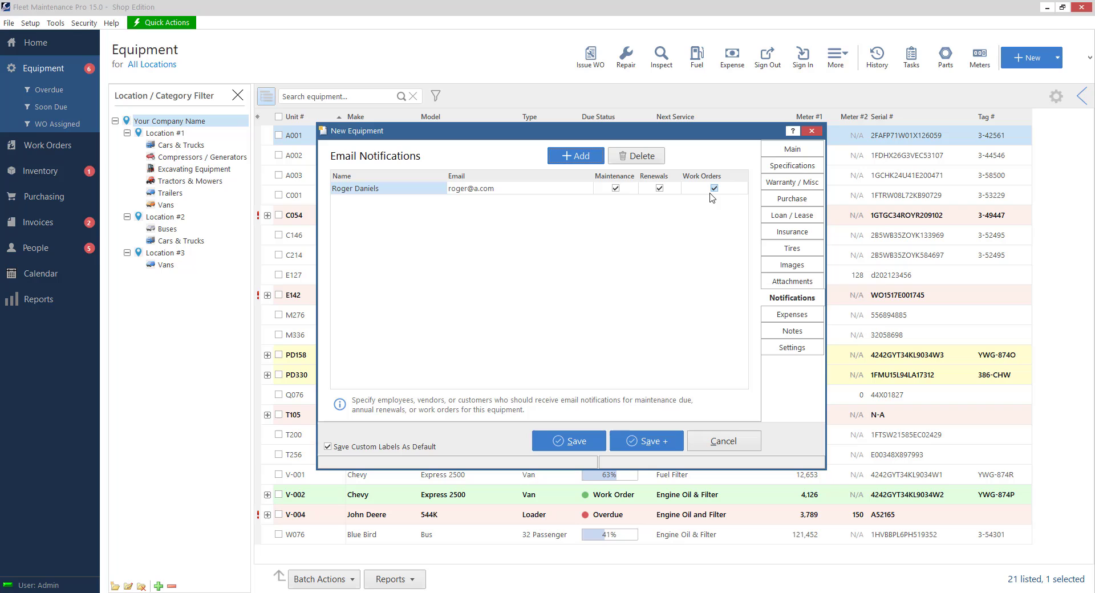
click(577, 156)
click(668, 453)
click(614, 192)
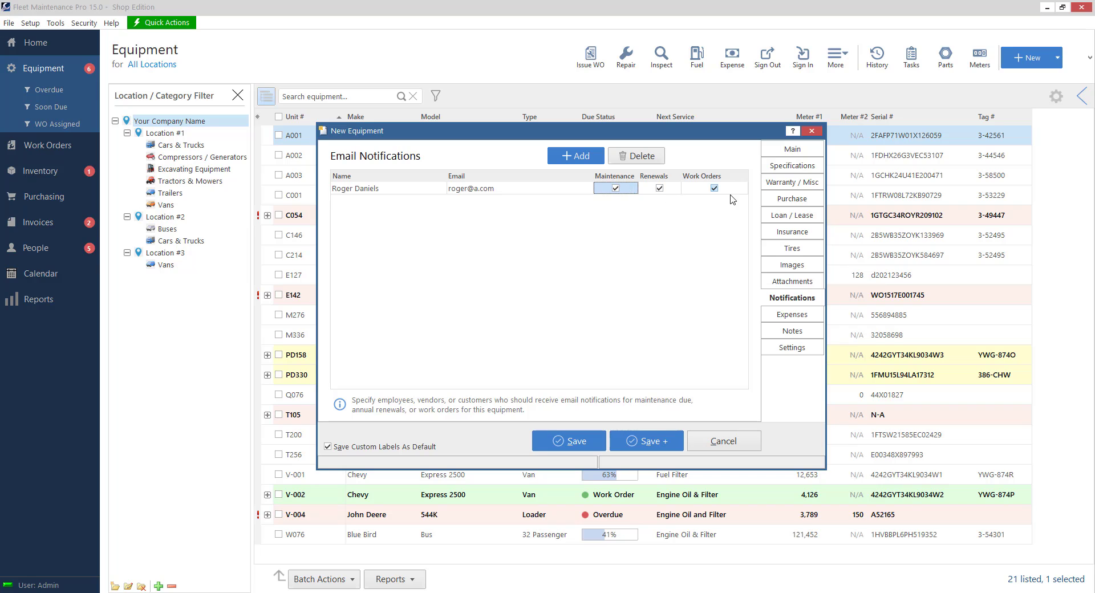
Step: Add an automatic 'New Expense' logged every 1 week from 6/20/2018 at $50.00
click(800, 317)
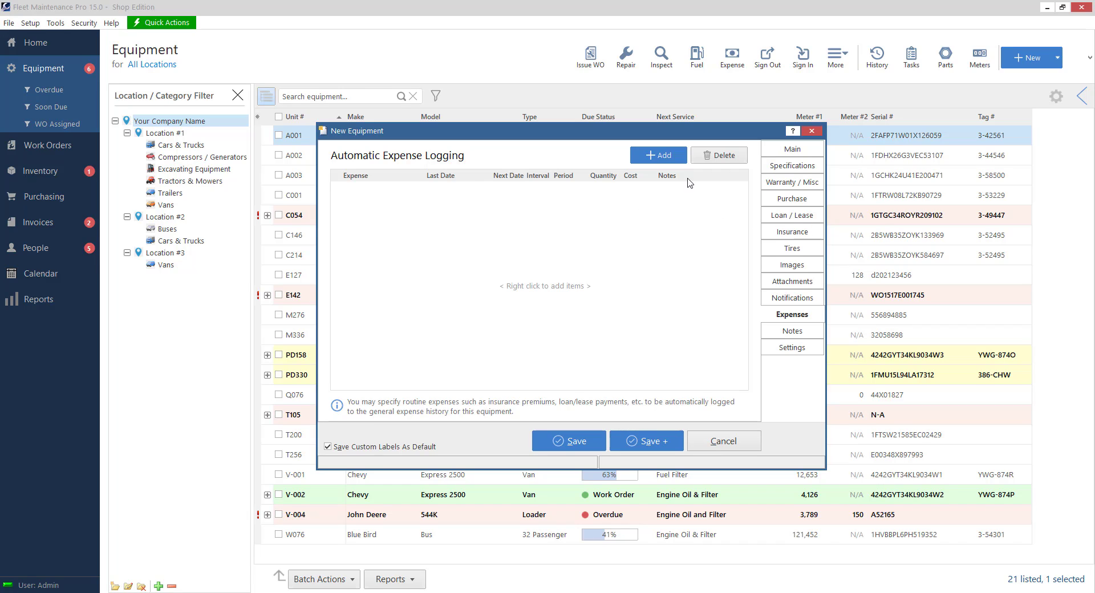
click(664, 160)
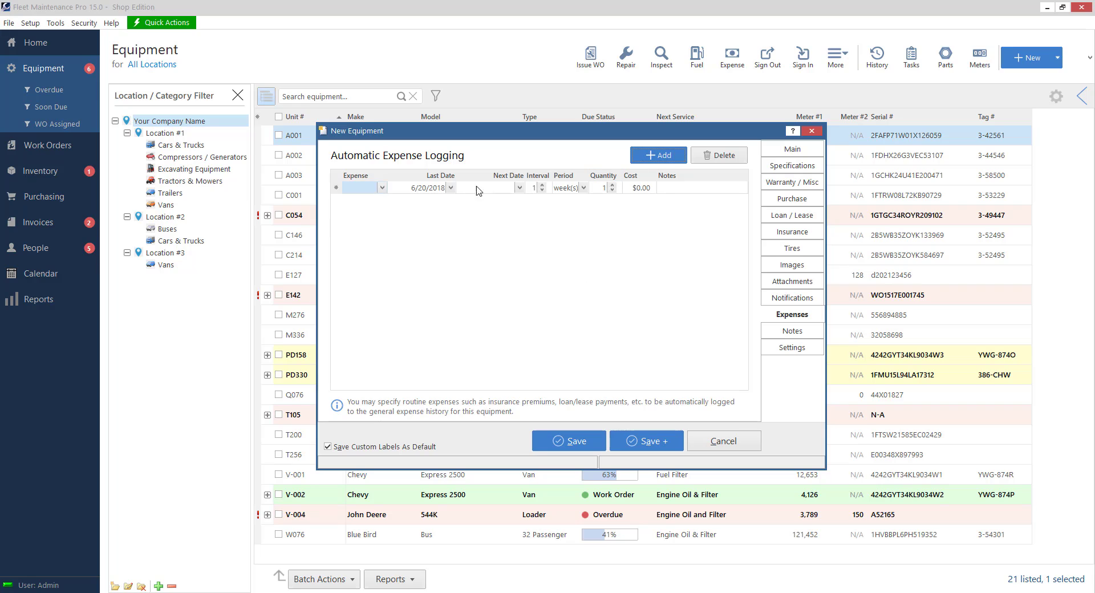
click(382, 188)
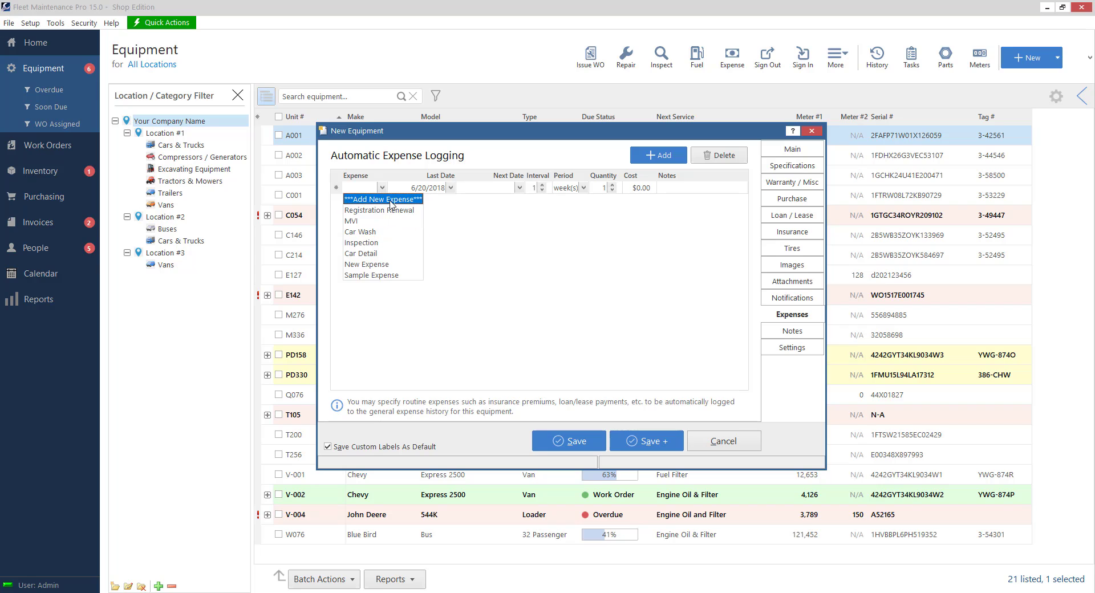
click(392, 199)
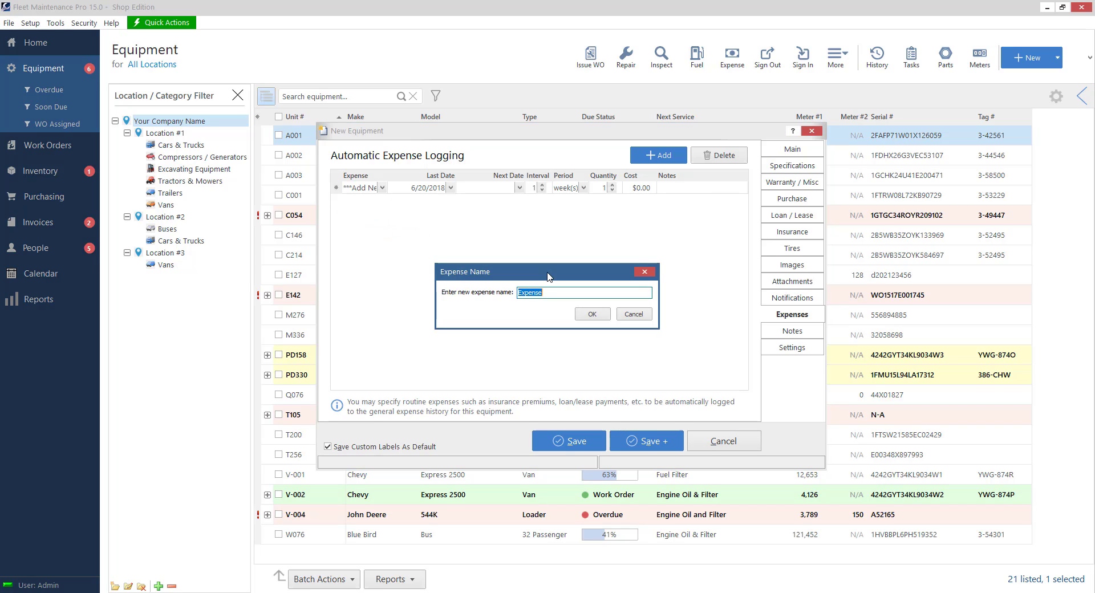
text(New)
click(602, 314)
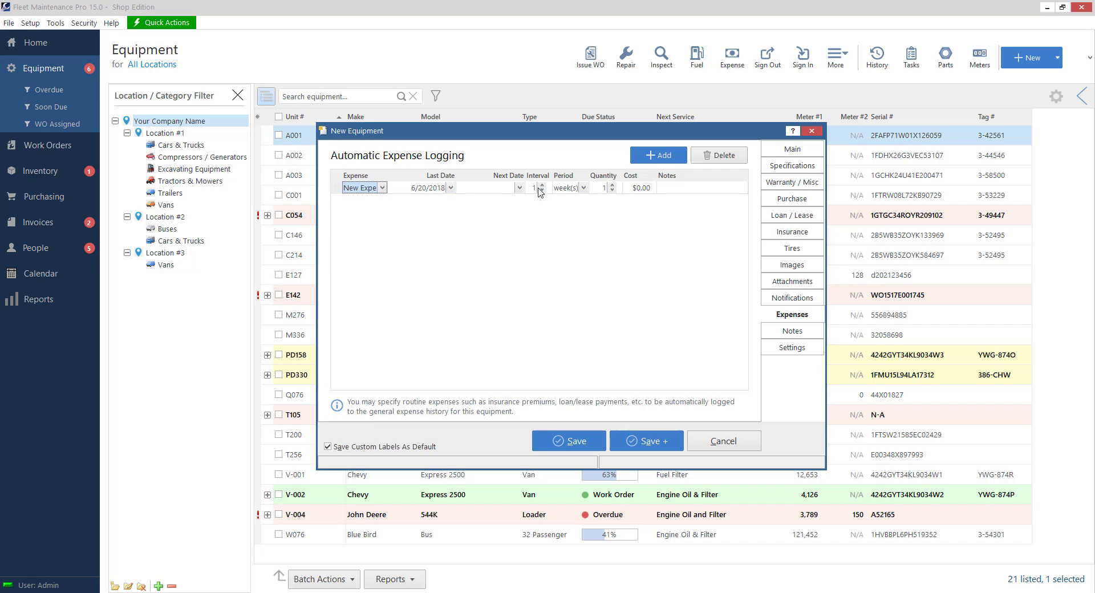
click(649, 190)
text(50)
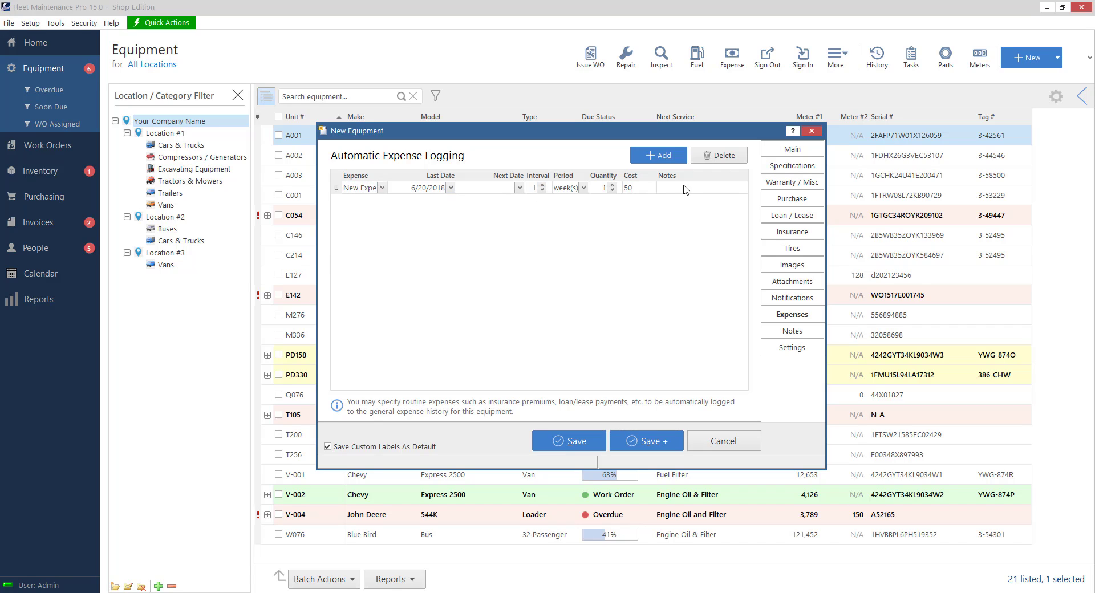
click(684, 190)
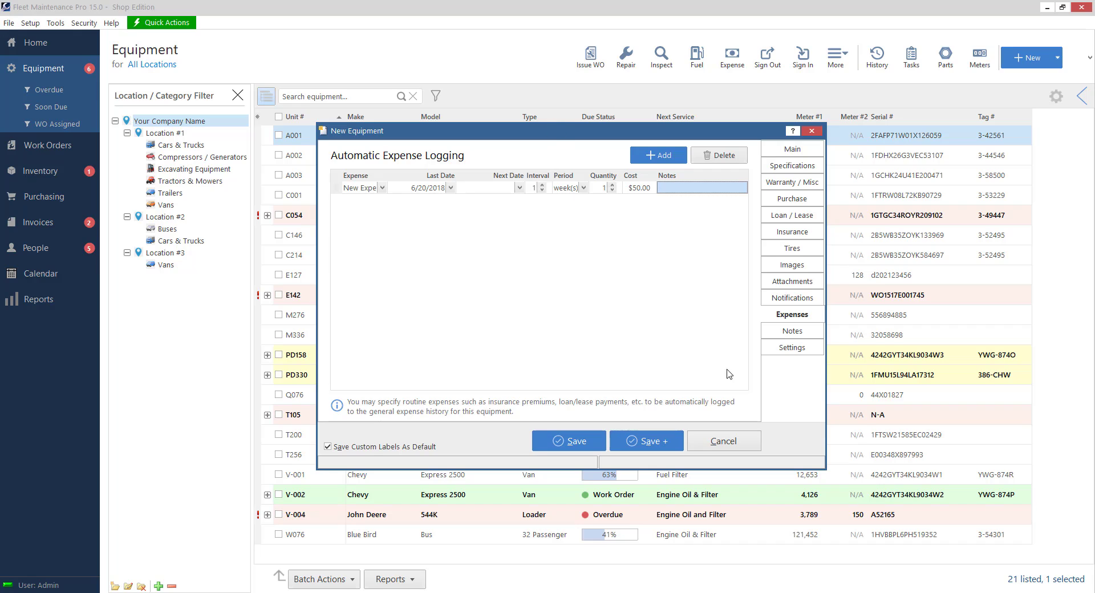
Step: Glance at the Attachments page, then settle on the empty Notes page
click(785, 332)
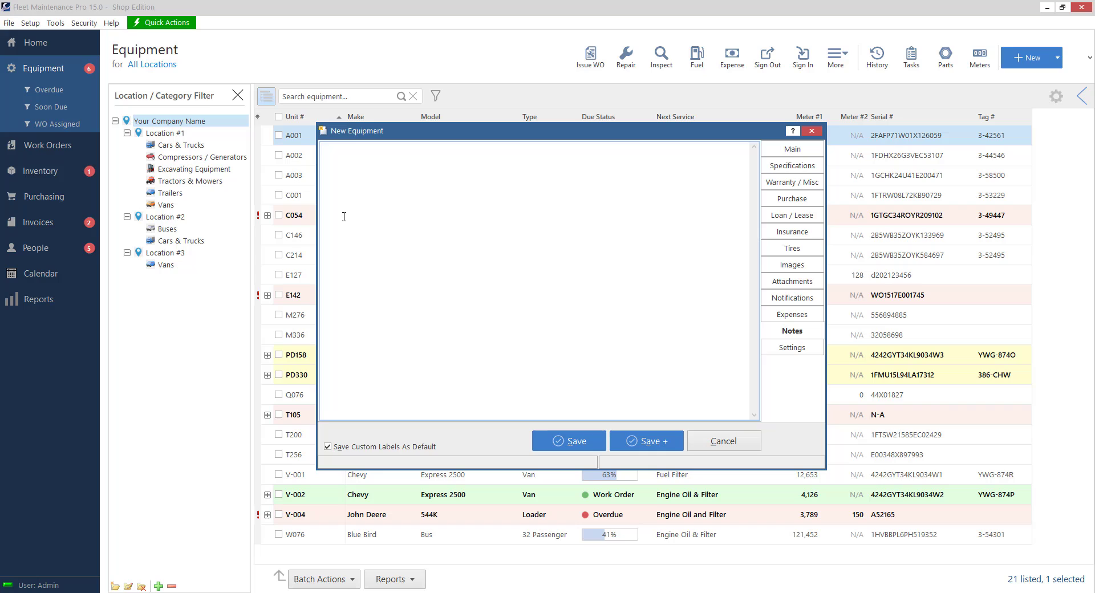
click(797, 285)
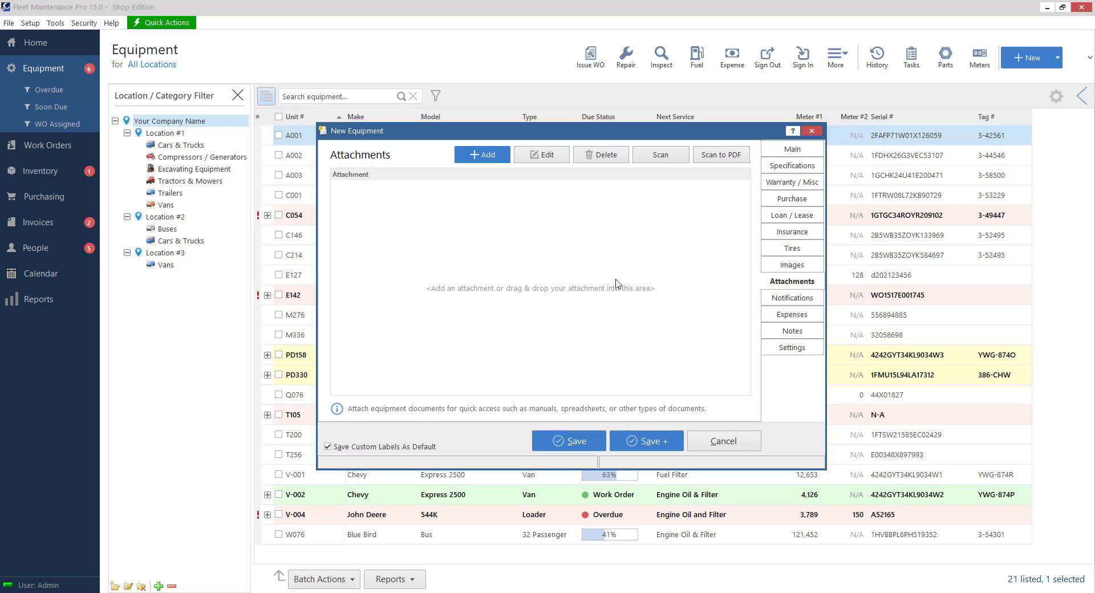
click(793, 332)
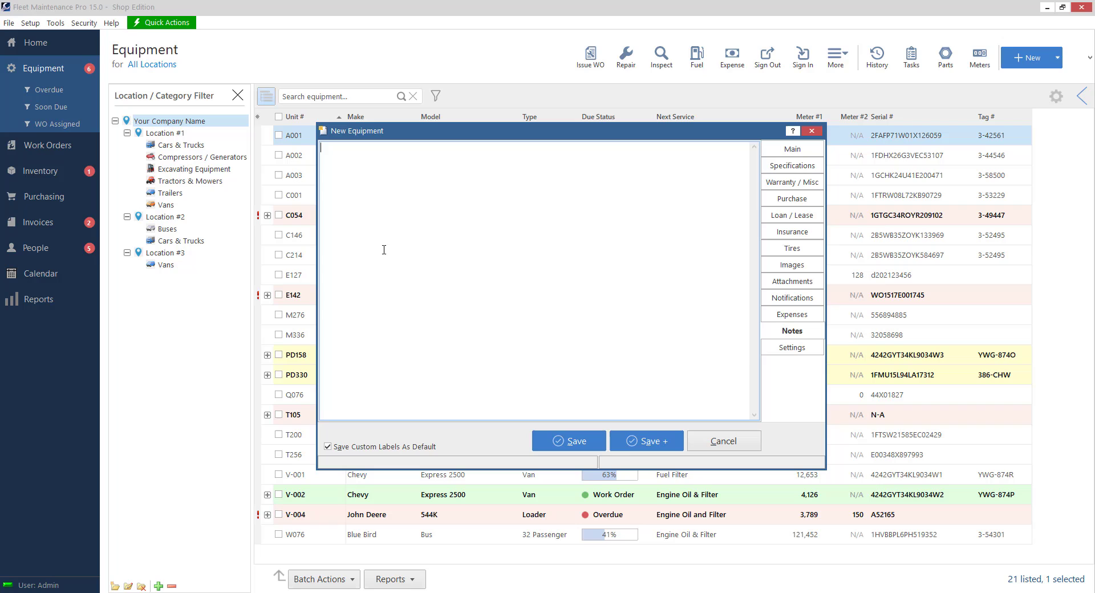
Step: On the Settings page, enable Meter 1 virtual mileage with a 50-per-day average
click(782, 351)
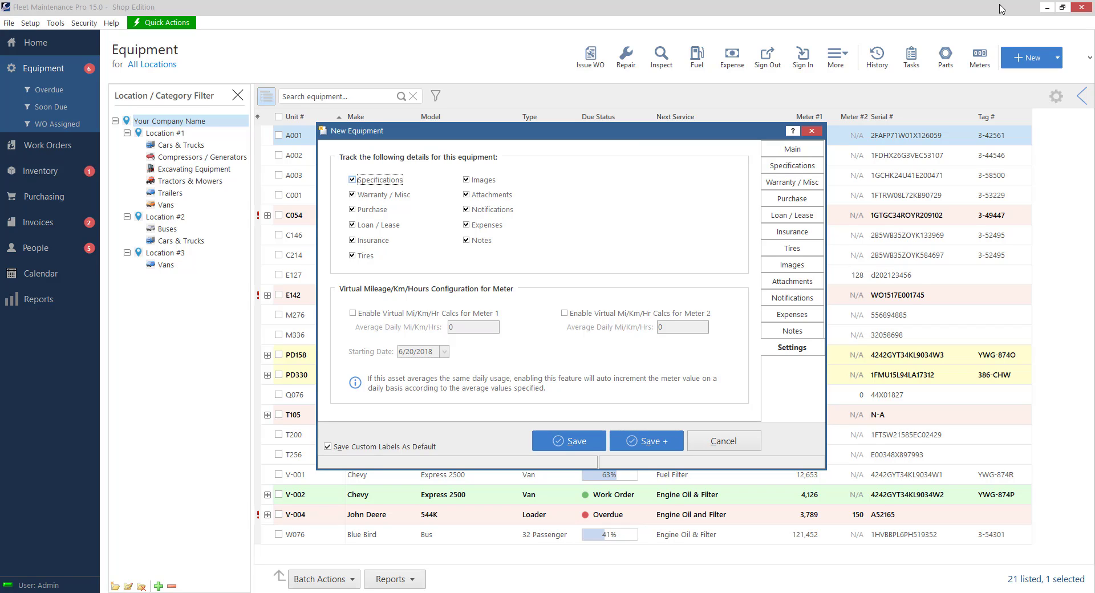
click(383, 315)
click(494, 326)
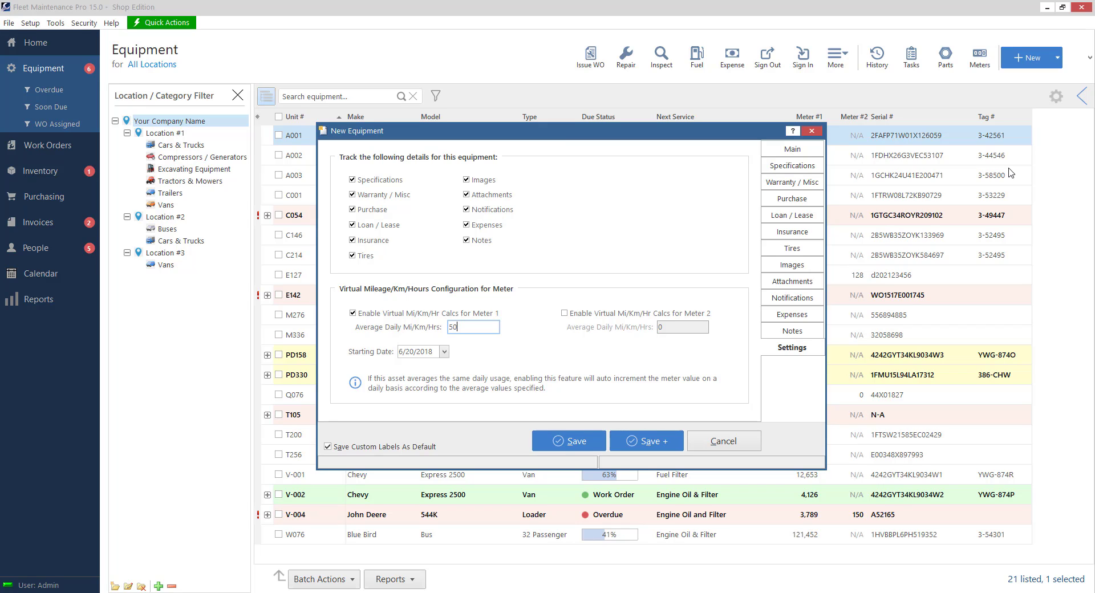
Step: Go back to the Main page showing the 28,000 Mileage reading and Diesel fuel
click(804, 152)
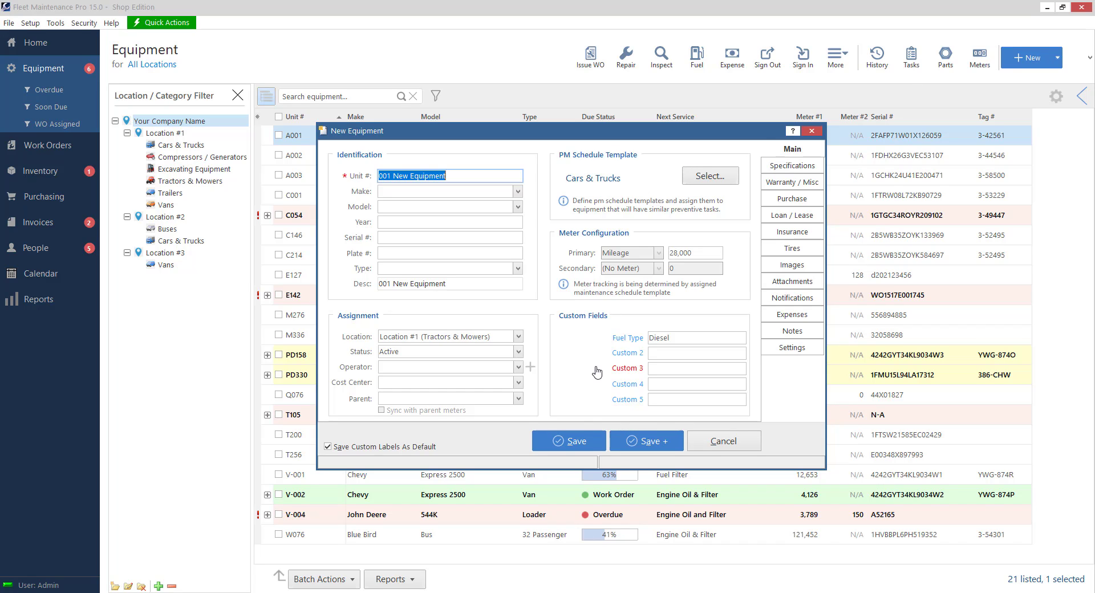
Step: Save unit 001 New Equipment and agree to specify its last PM service dates
click(580, 442)
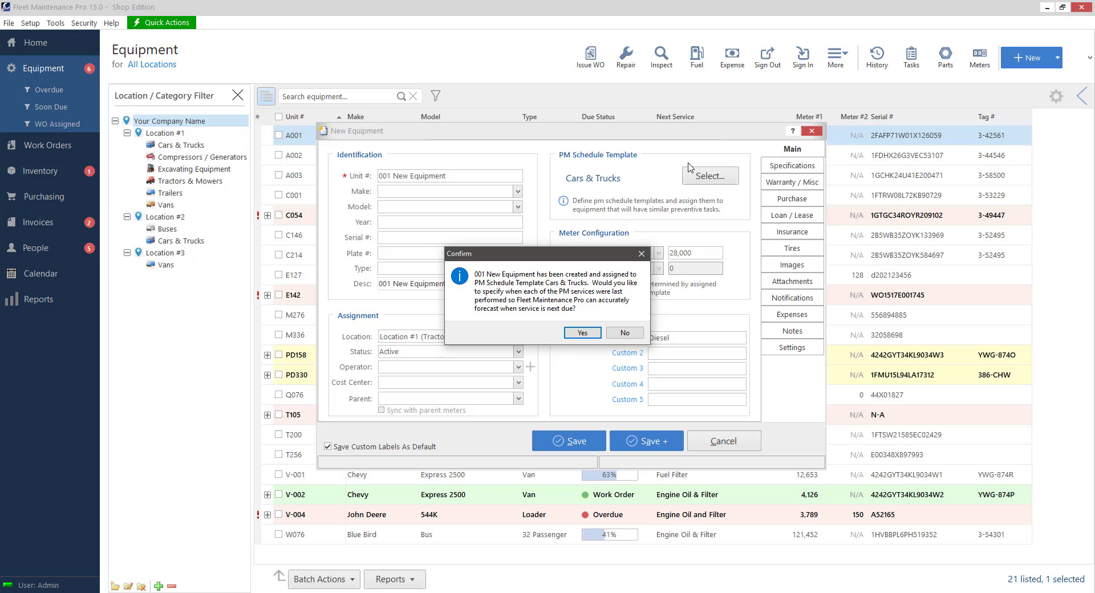
click(582, 333)
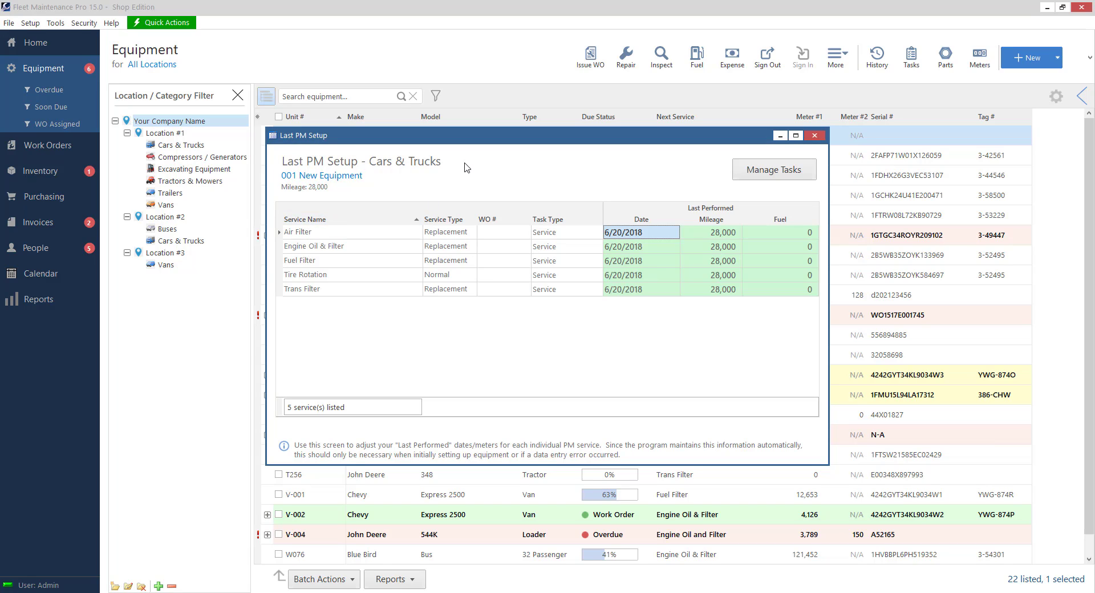
Step: Set Engine Oil & Filter's last service to 6/13/2018 at 27,000 miles
click(636, 264)
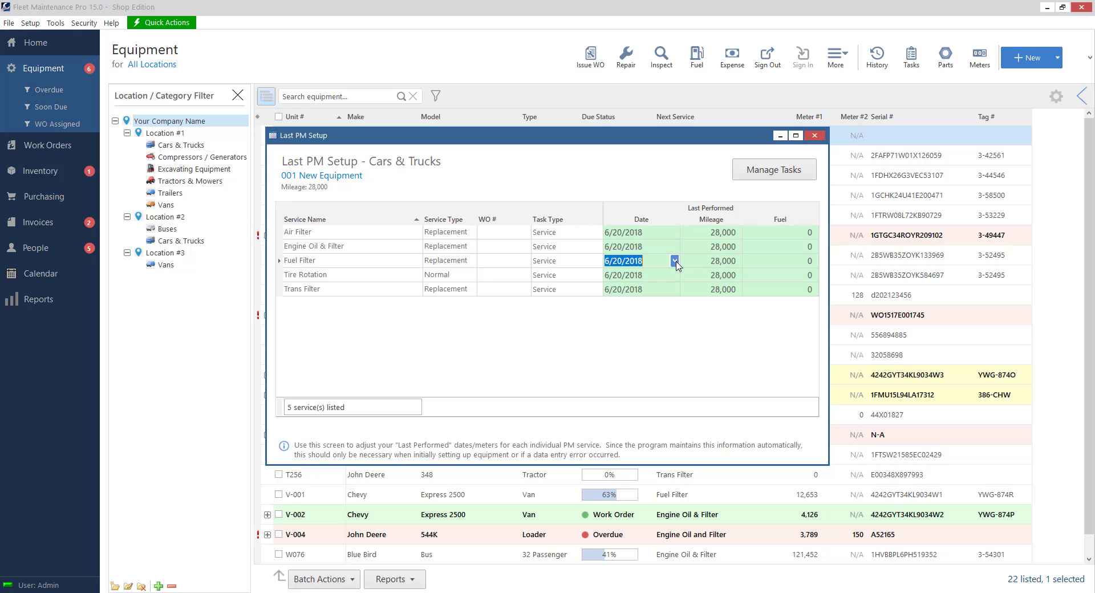
click(713, 260)
click(729, 247)
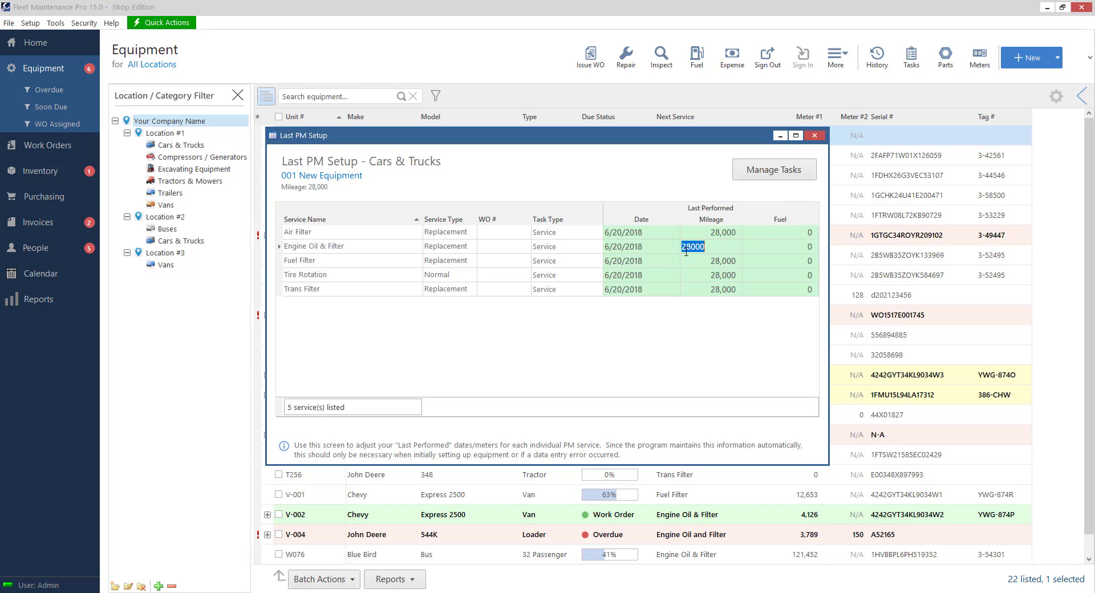
click(633, 248)
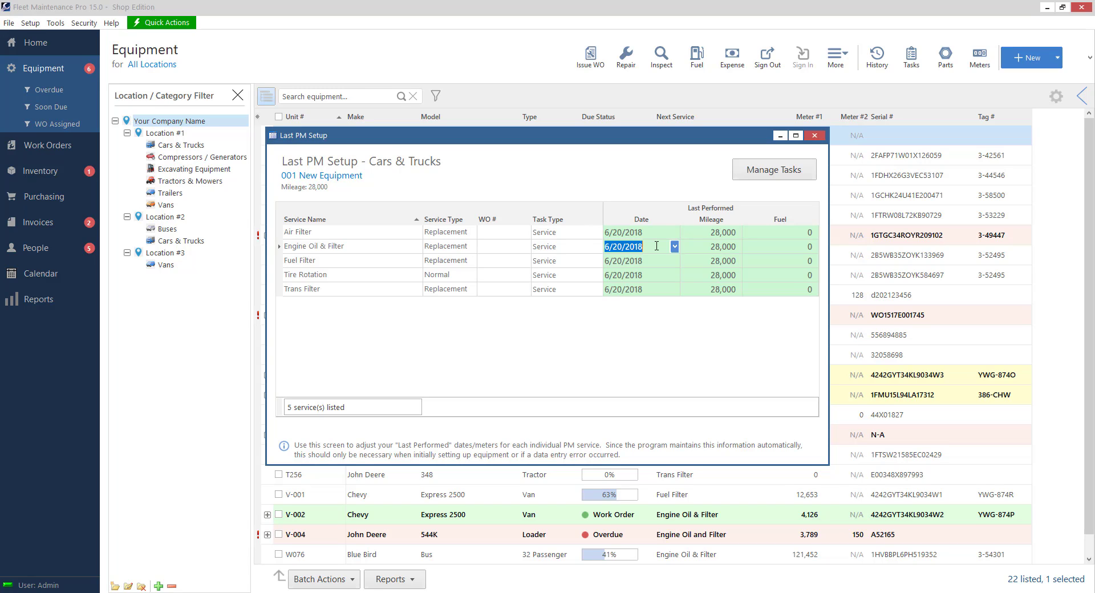
text(6/13/2018)
key(Tab)
text(27)
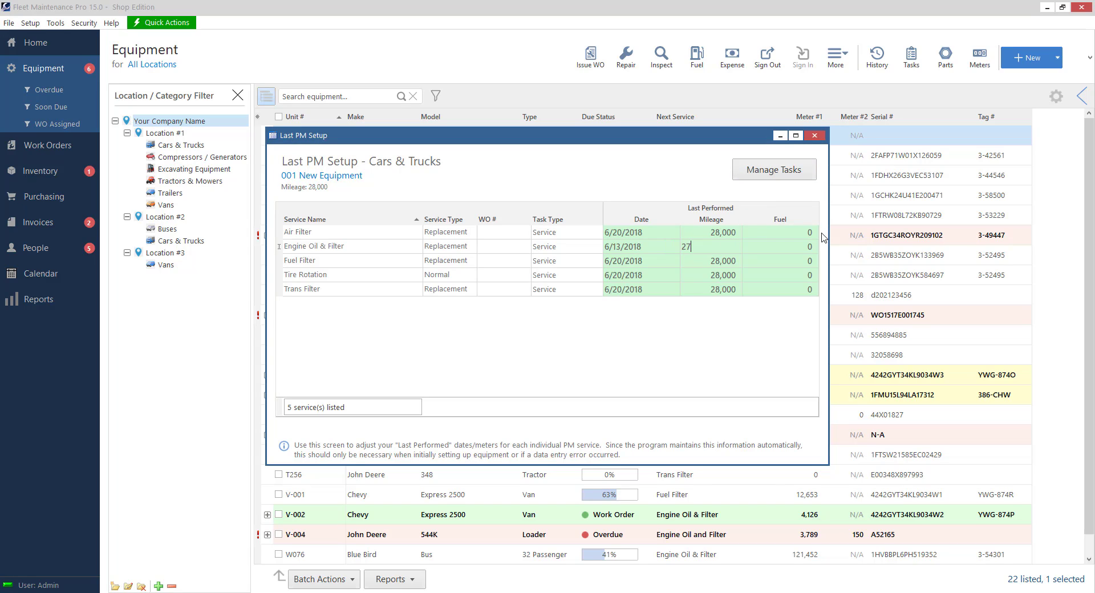
text(000)
key(Tab)
Step: Close Last PM Setup so unit 001 New lists Engine Oil & Filter as next service
click(816, 136)
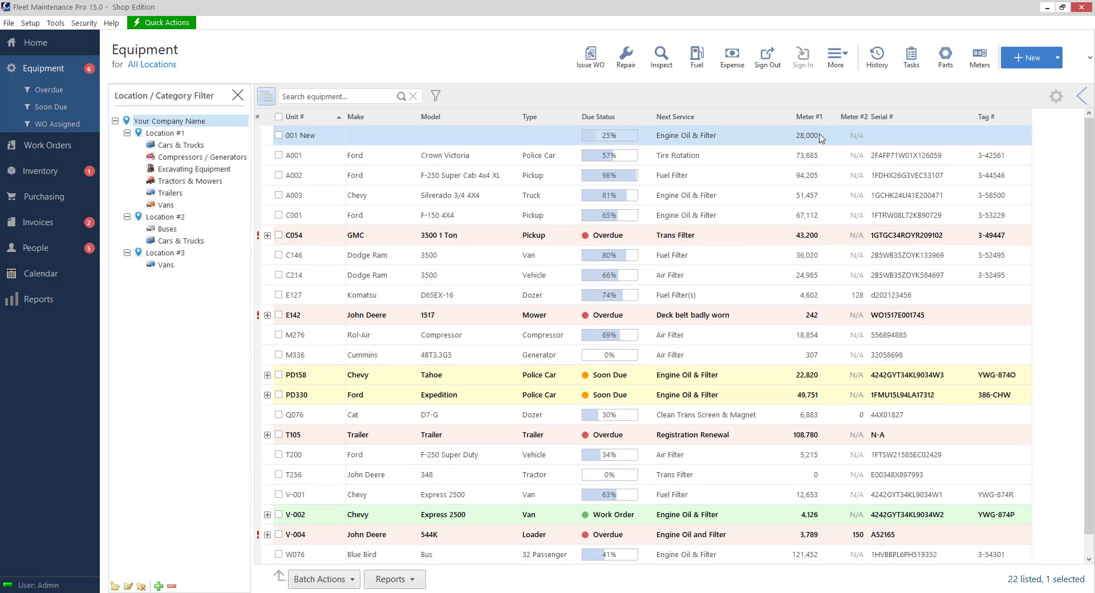